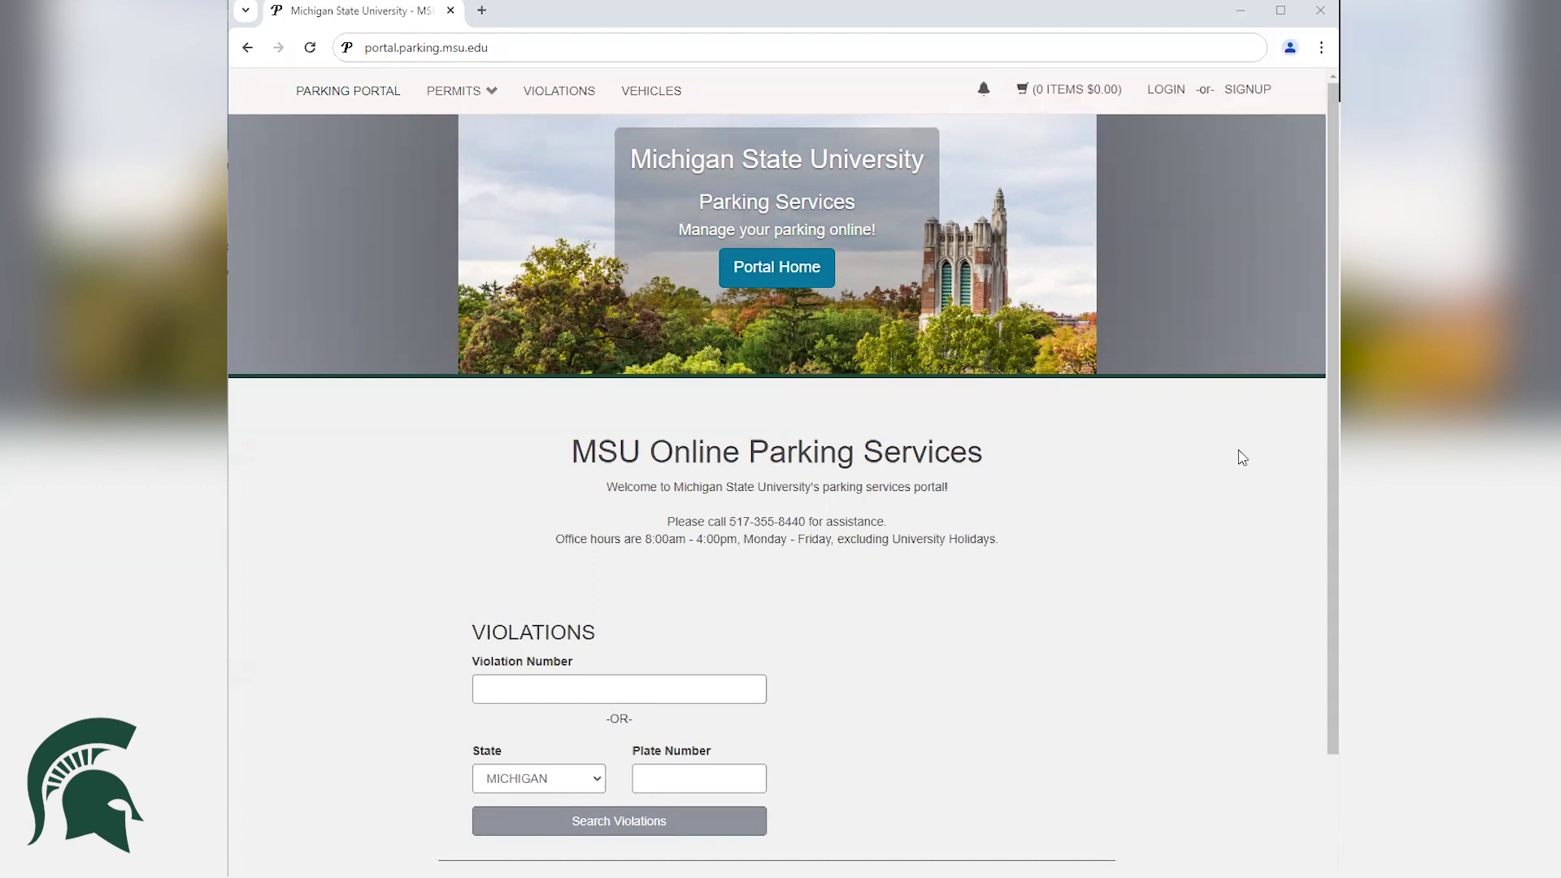
Log in to the MSU Parking Services portal using MSU Net ID LOGIN
left_click(366, 47)
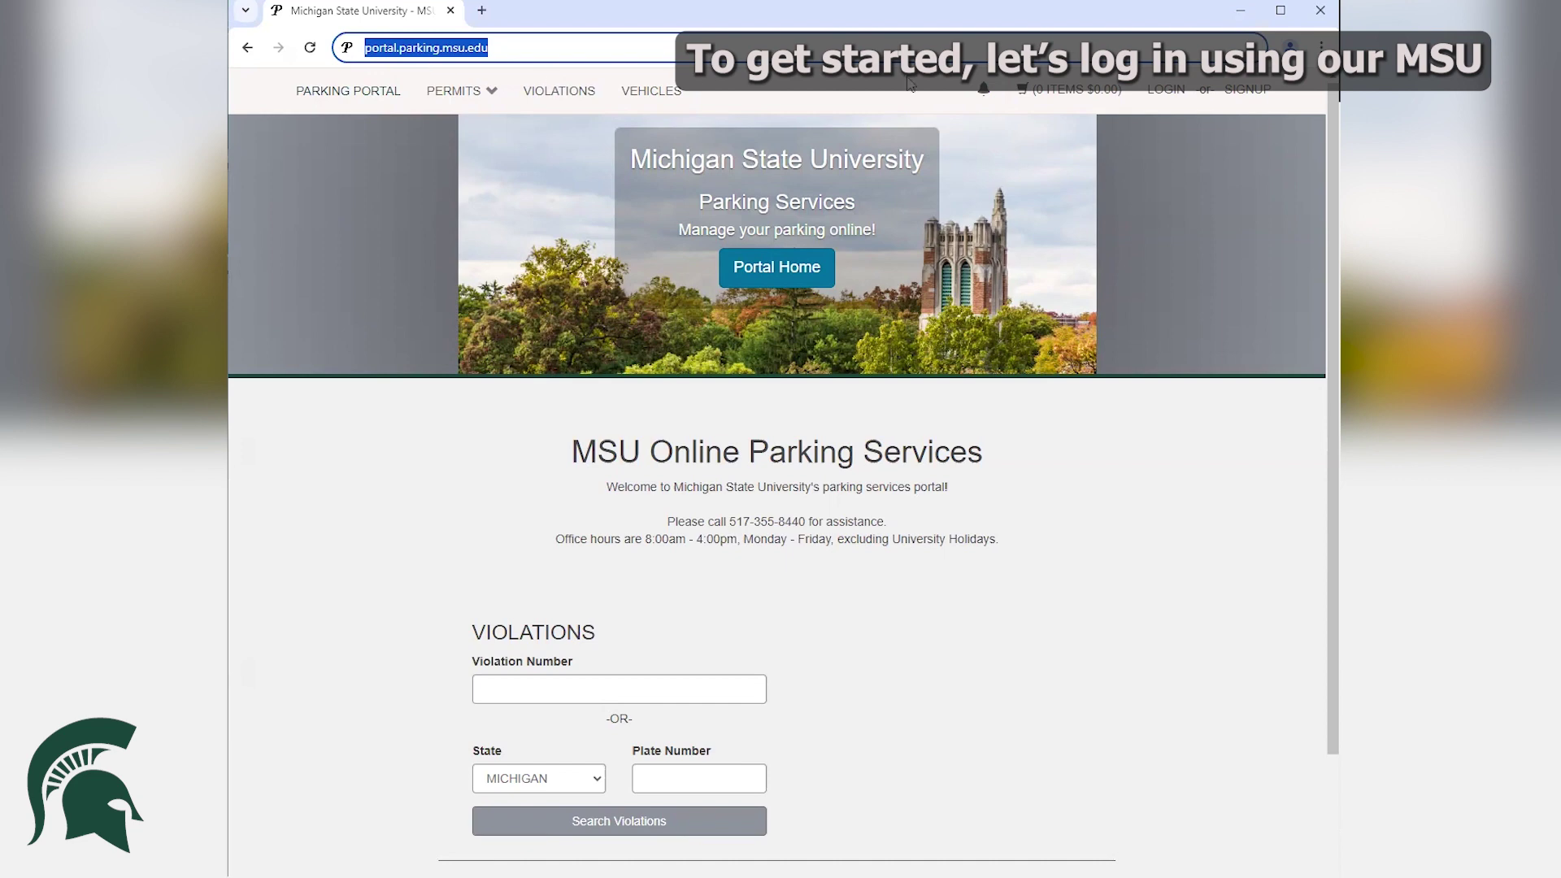
left_click(1170, 94)
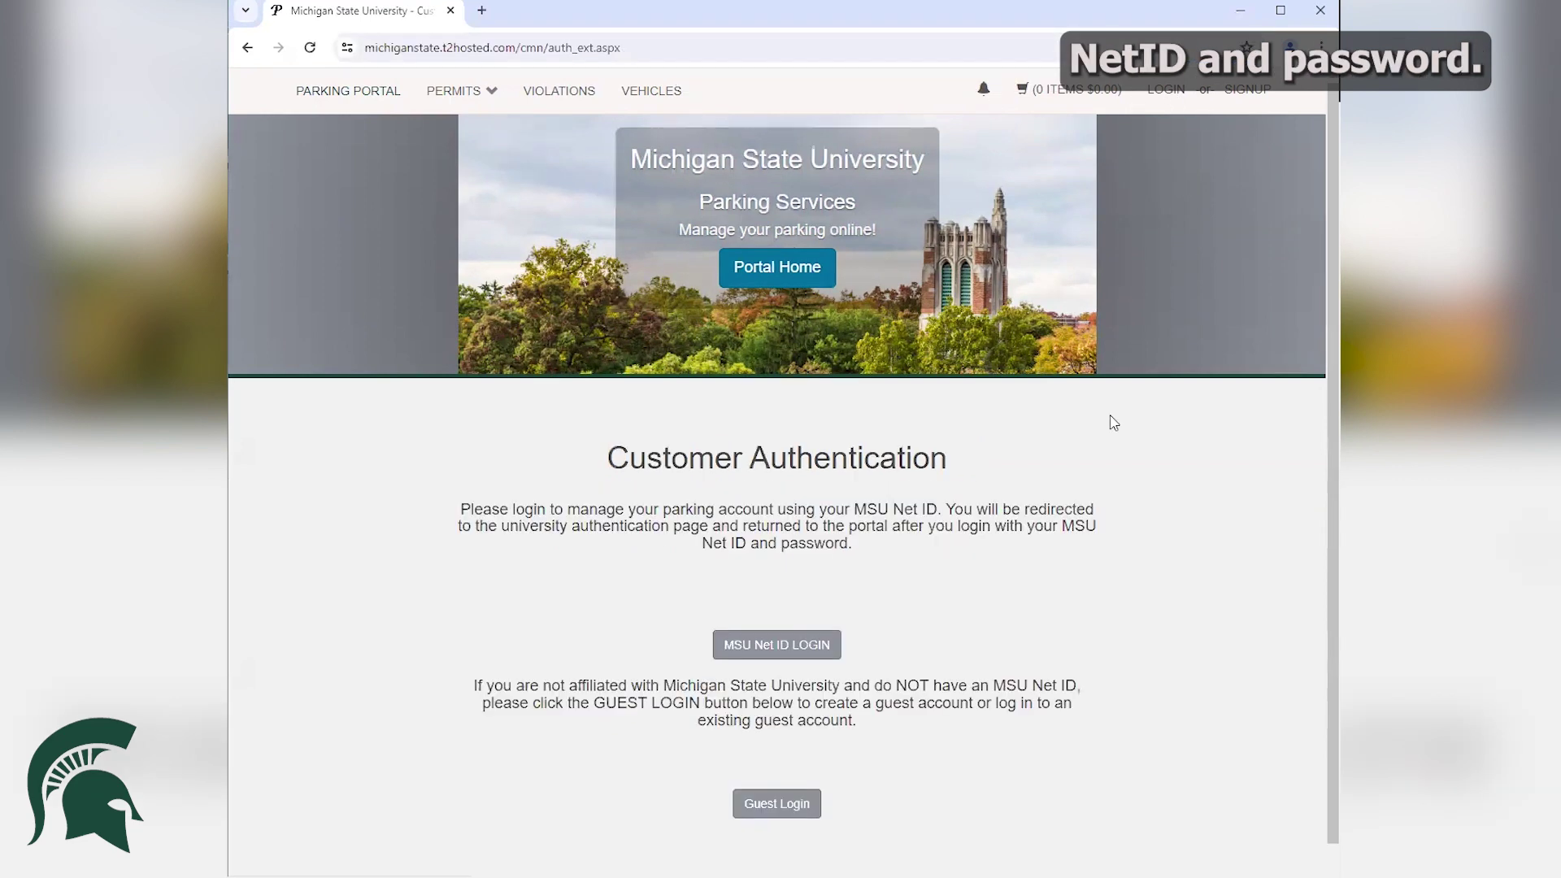
left_click(779, 650)
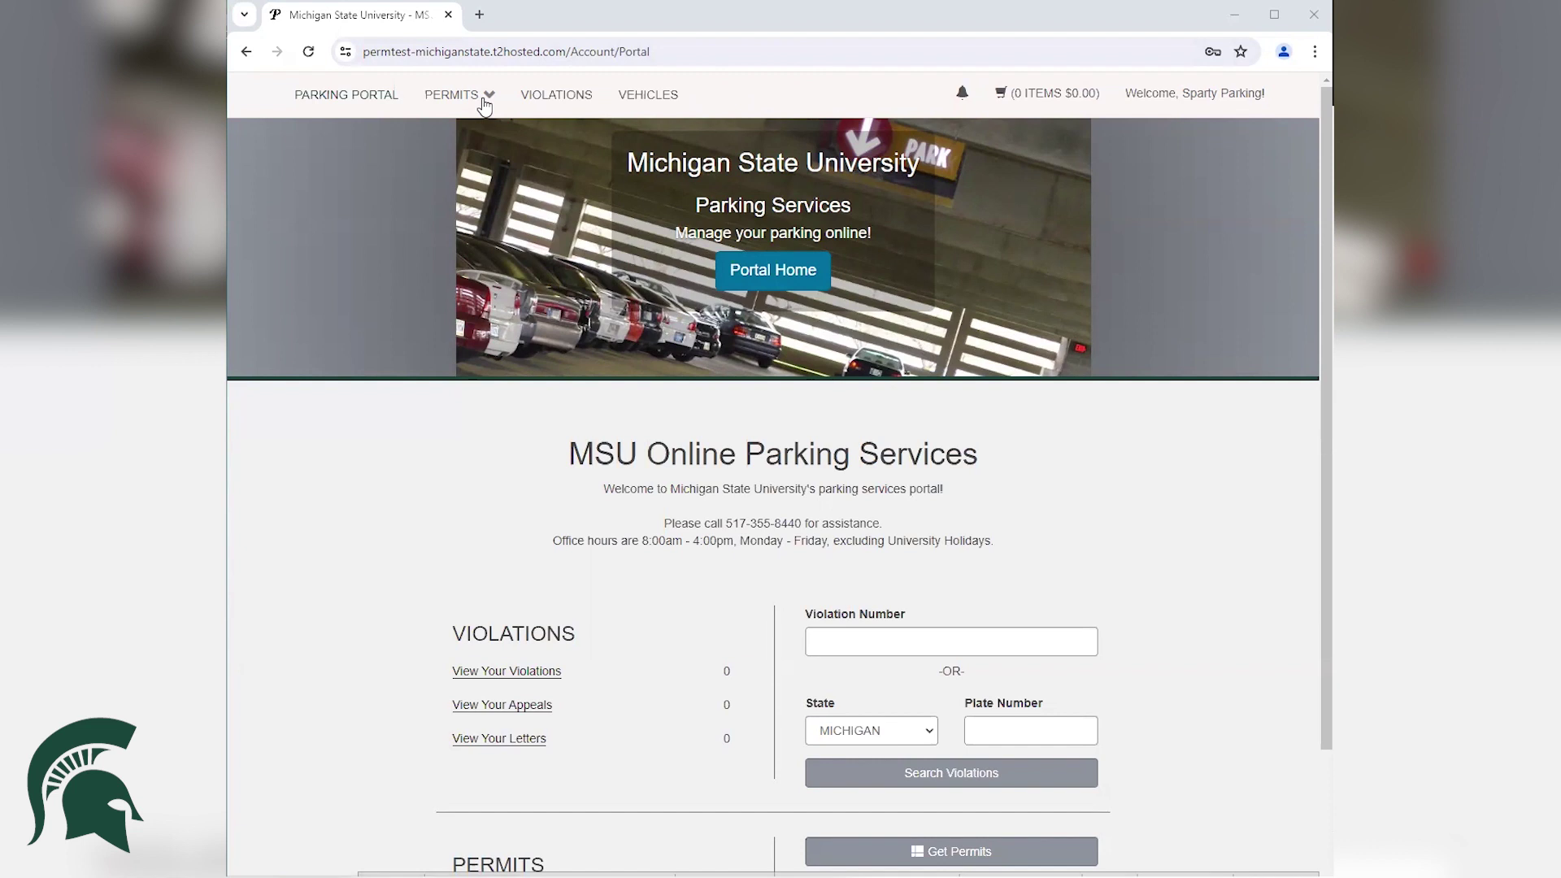
Use the PERMITS menu's View Your Permits link to list the account's one permit
left_click(456, 94)
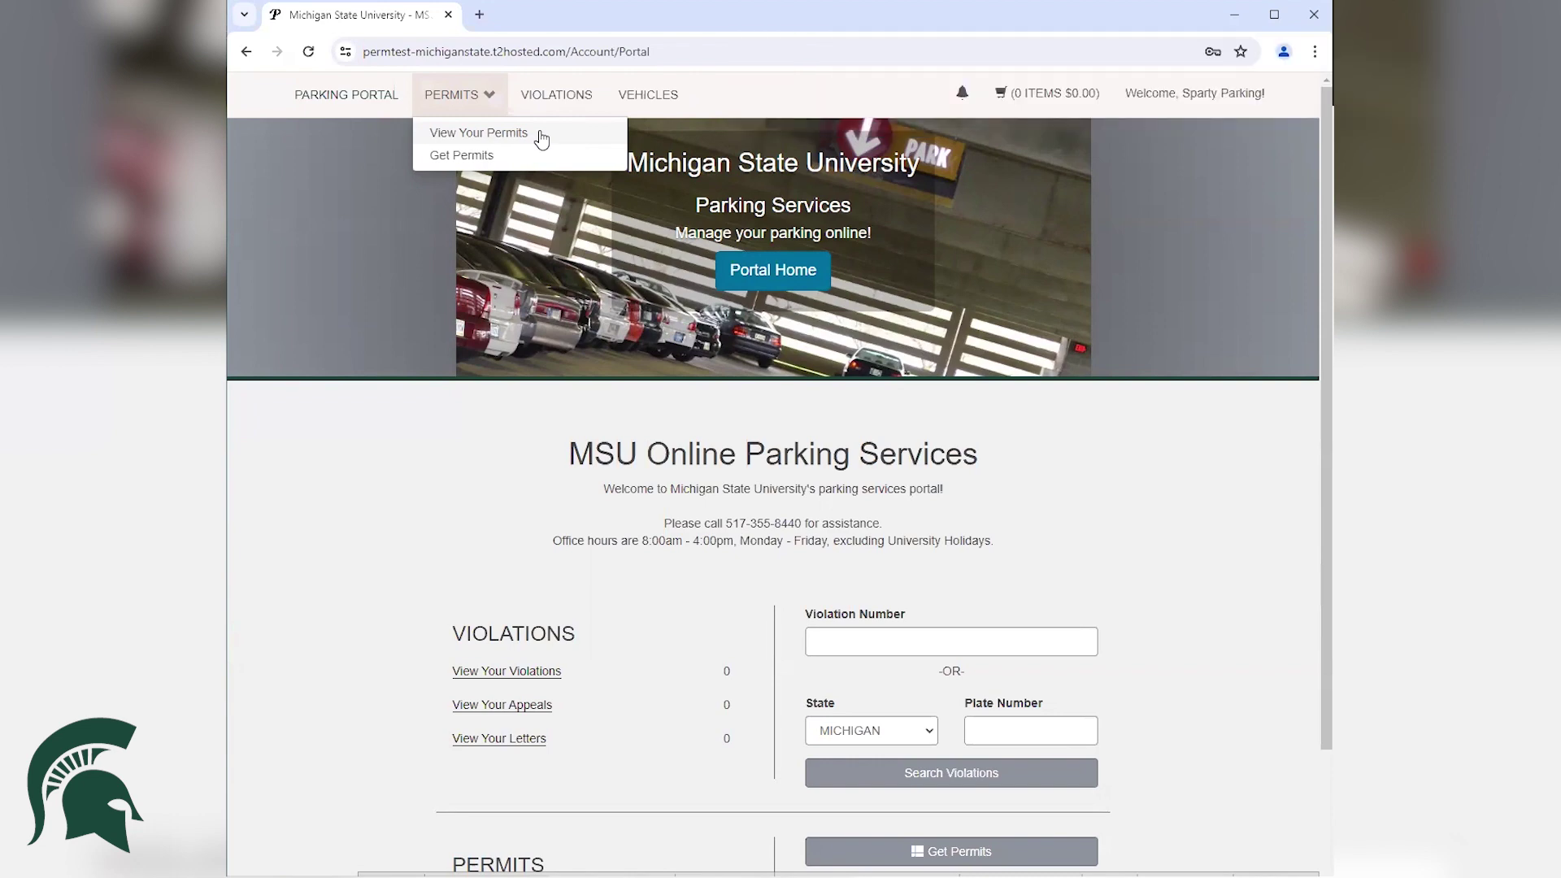
scroll(325, 425, "down", 1)
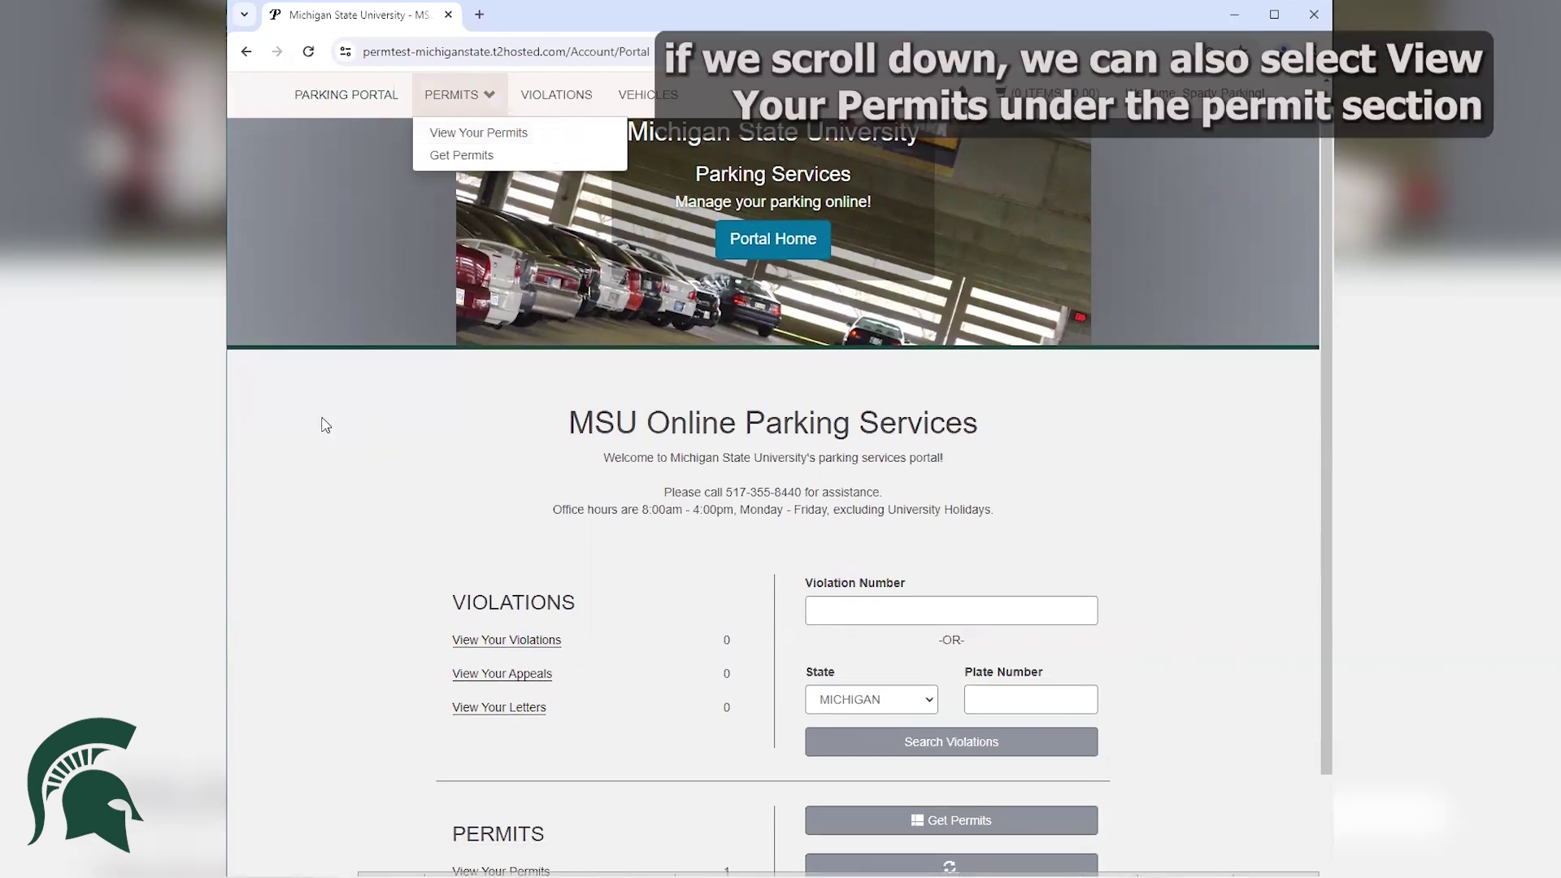
scroll(325, 426, "down", 2)
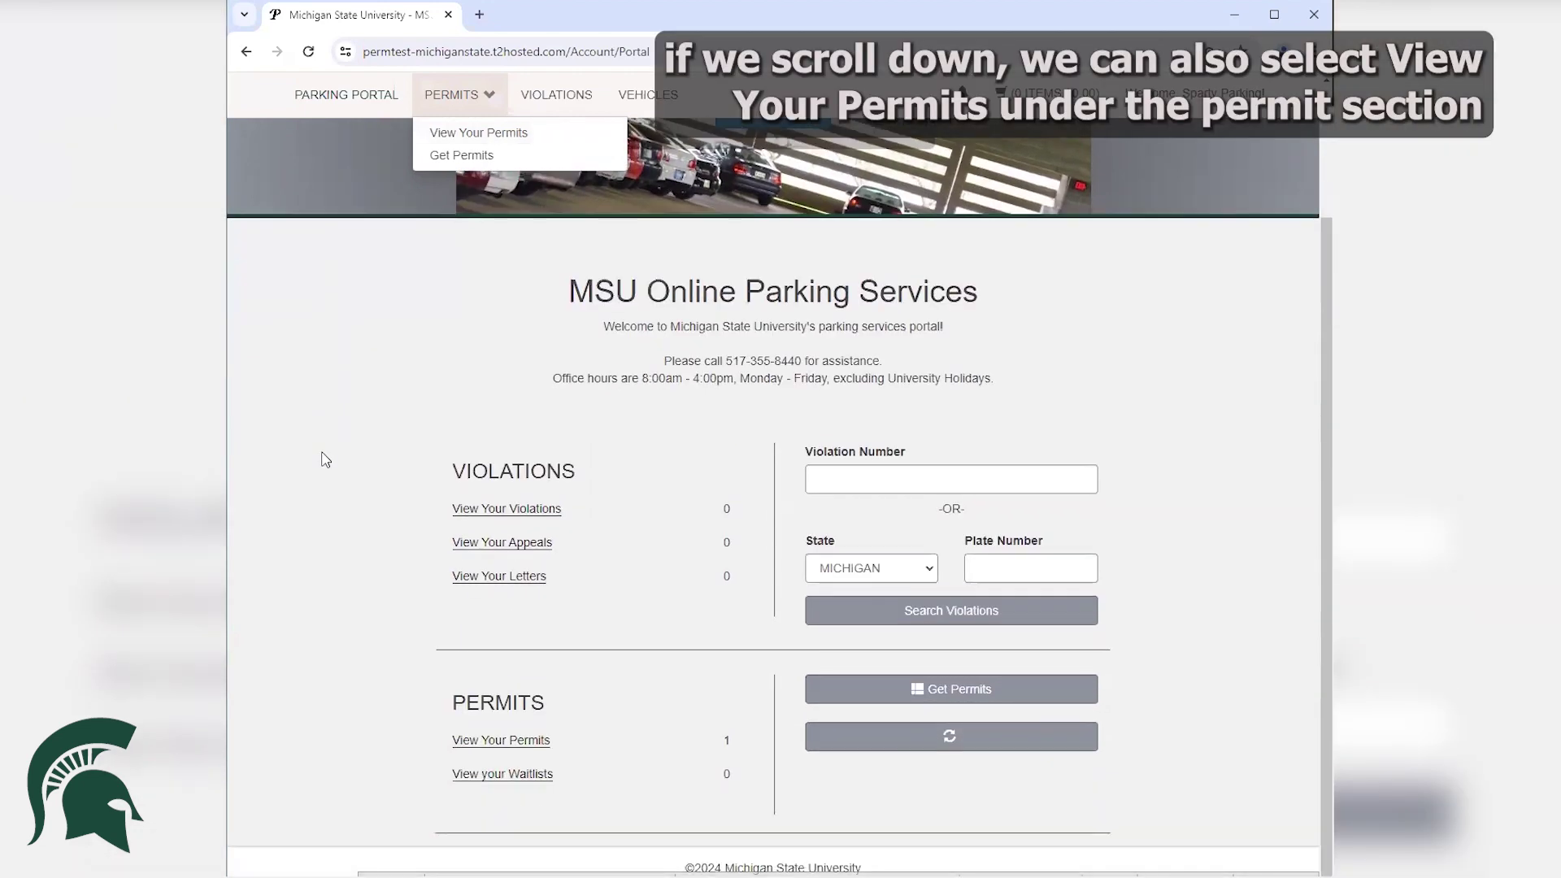
left_click(512, 741)
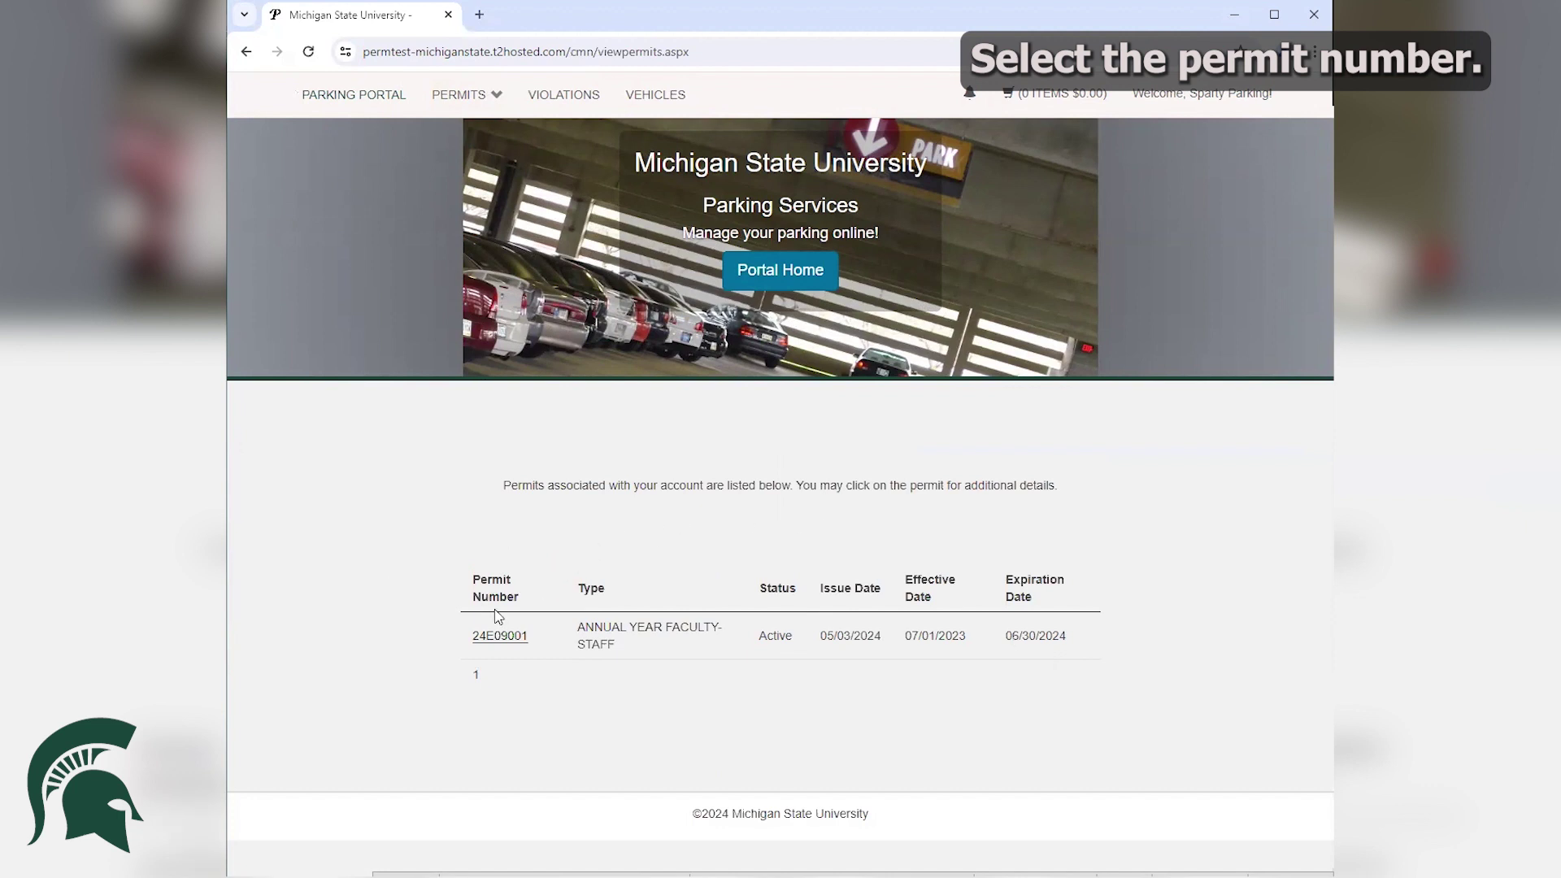
left_click(487, 642)
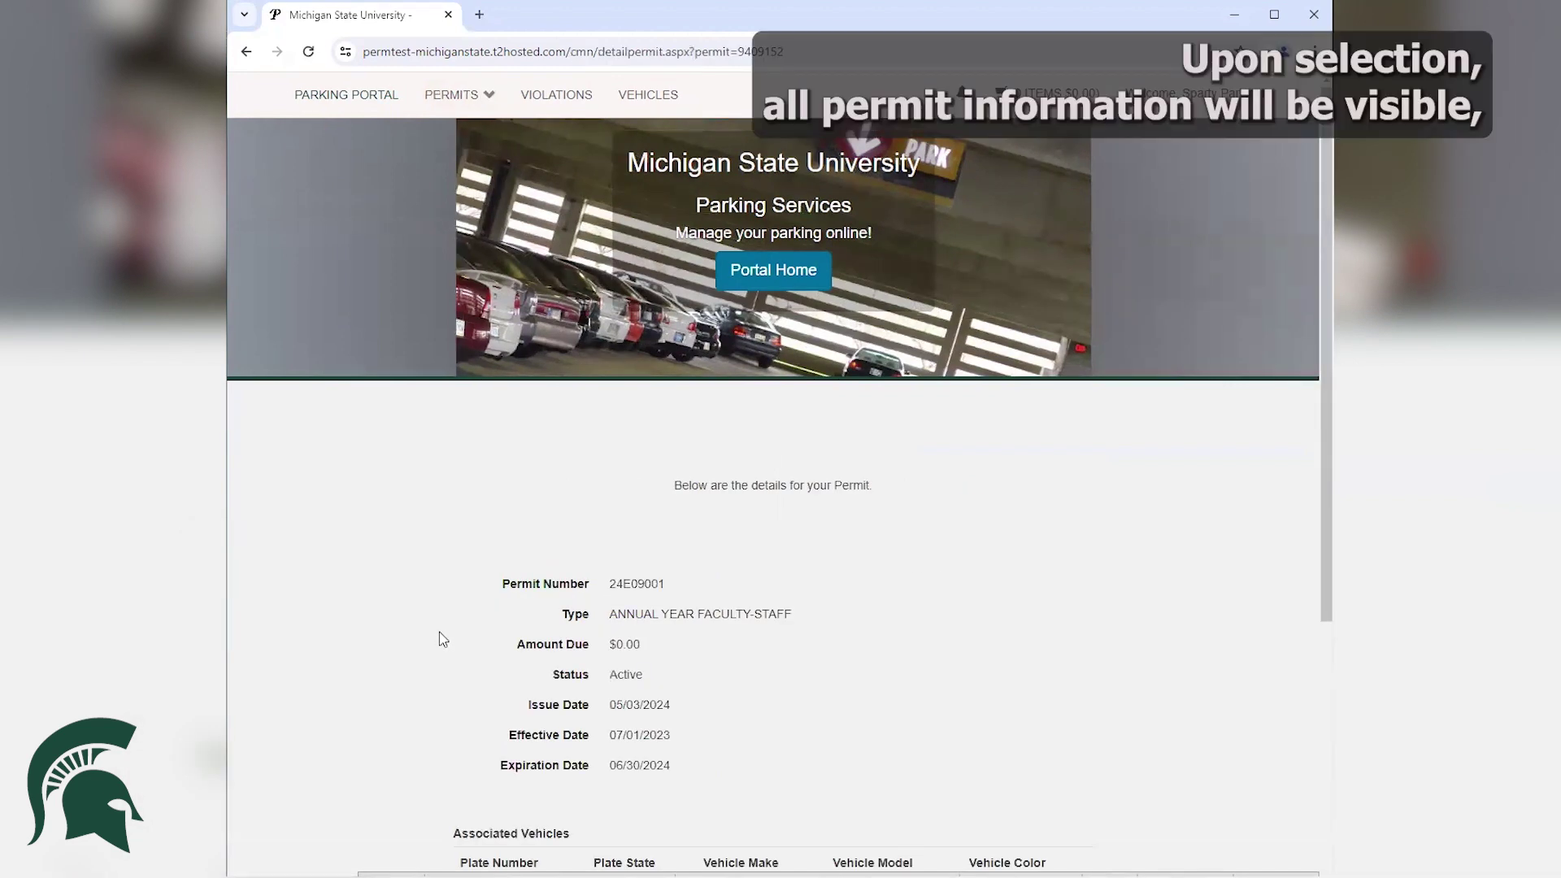
scroll(439, 631, "down", 1)
scroll(439, 631, "down", 1)
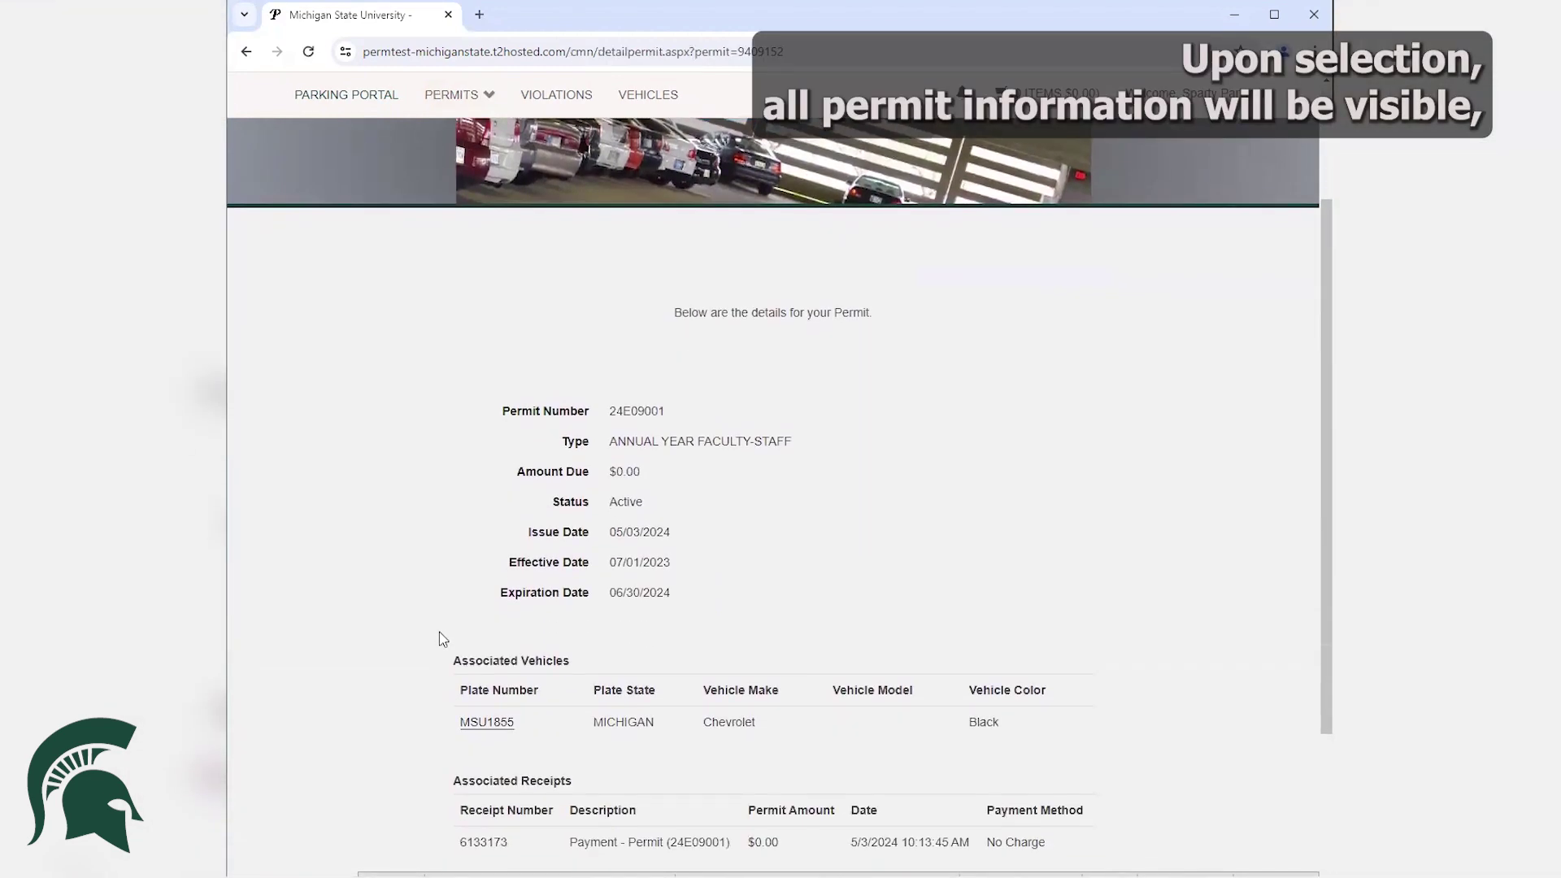
scroll(439, 638, "down", 1)
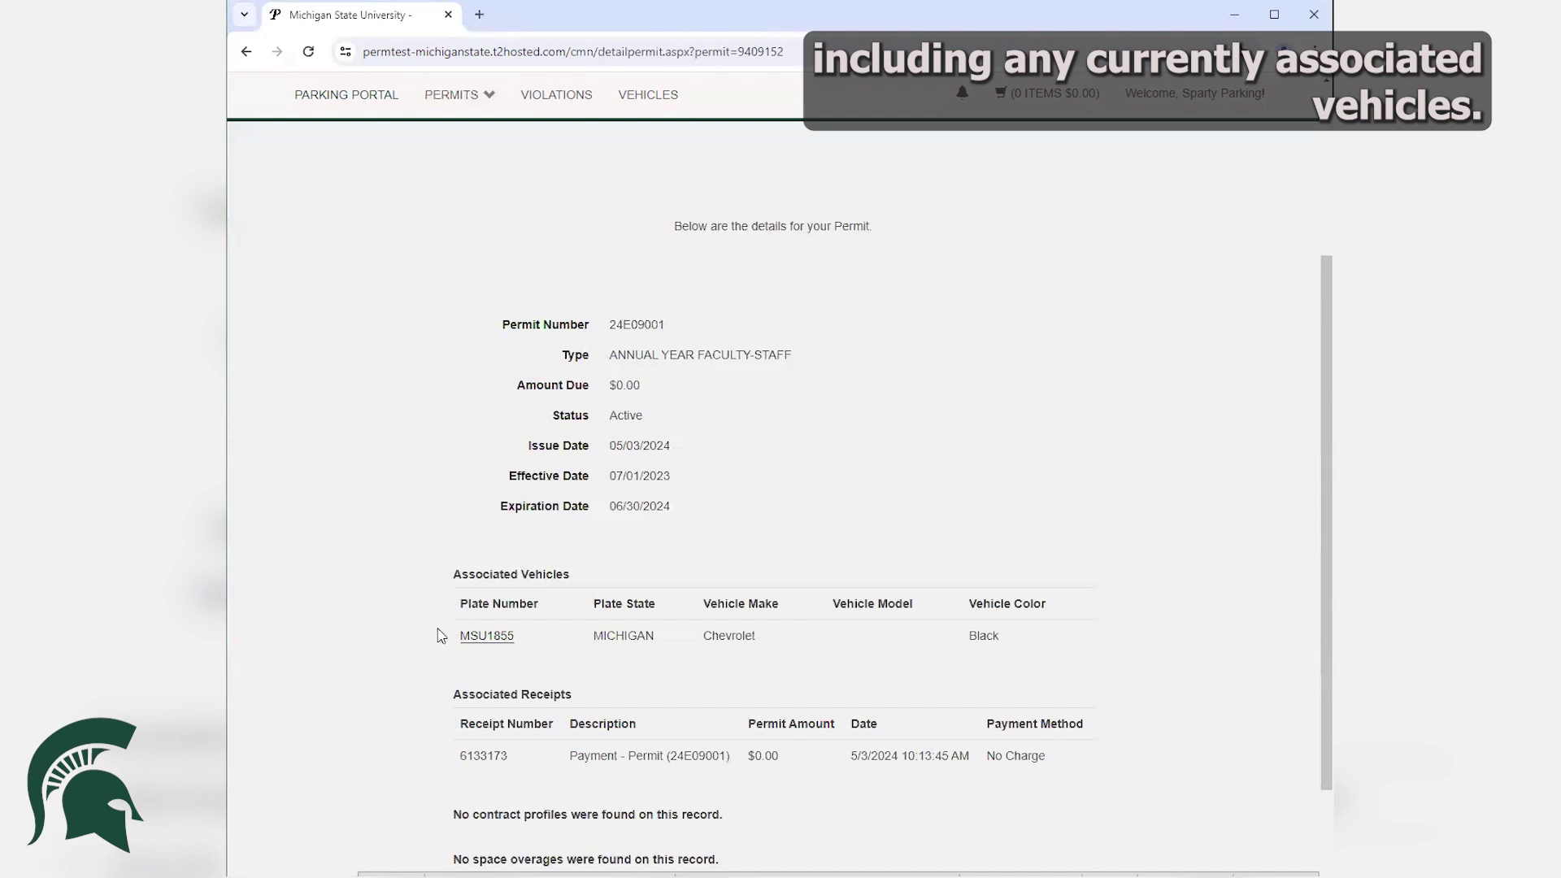
scroll(437, 635, "down", 2)
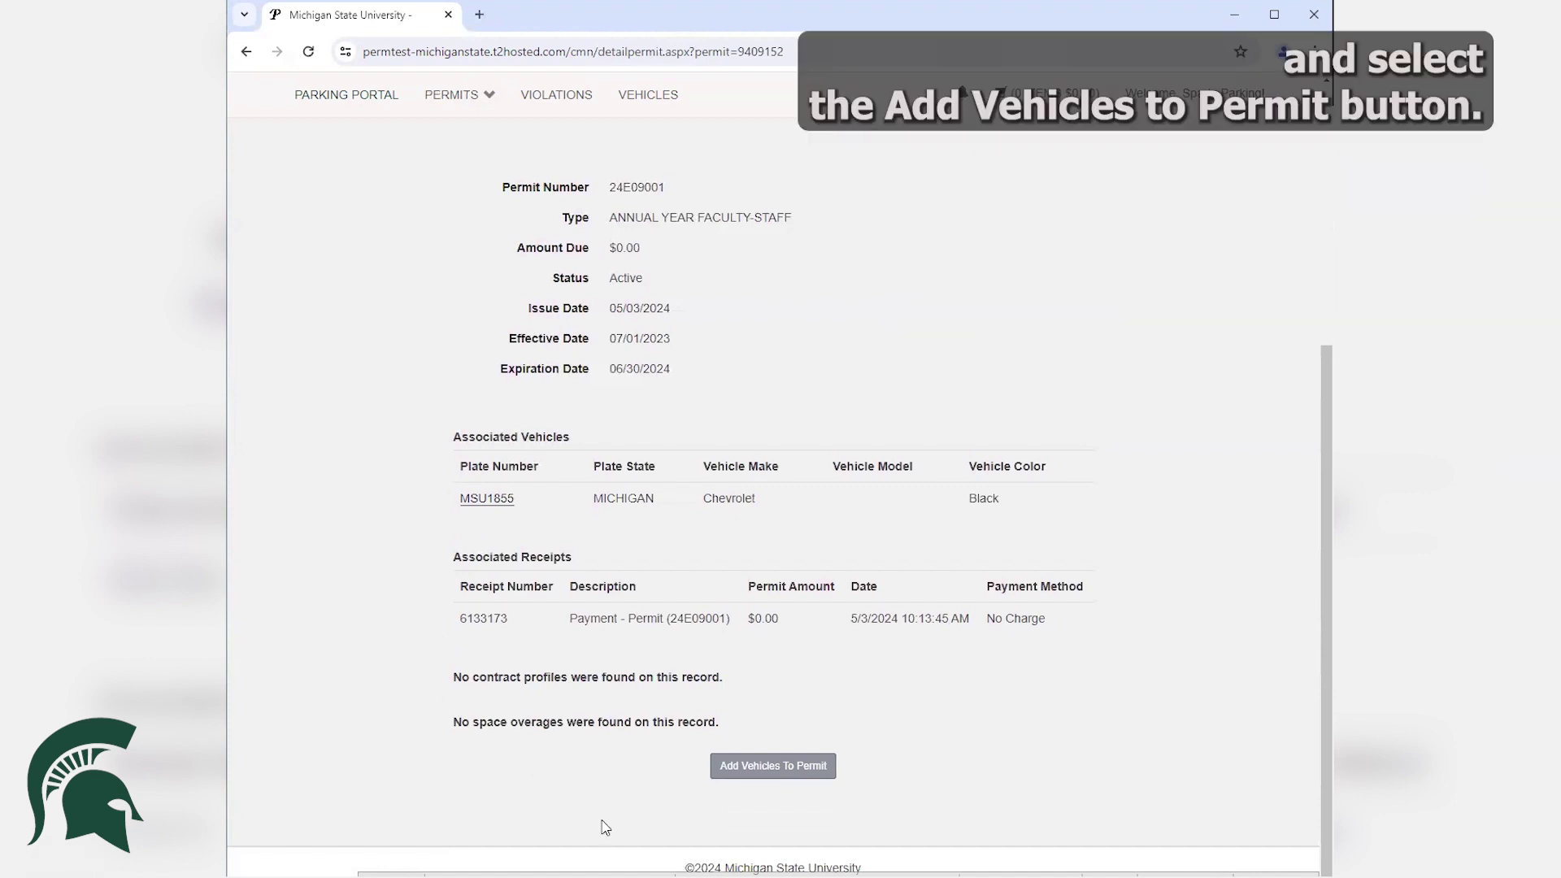
Under Add Vehicles To Permit, tick G0SPARTY and add it to permit 24E09001
left_click(770, 772)
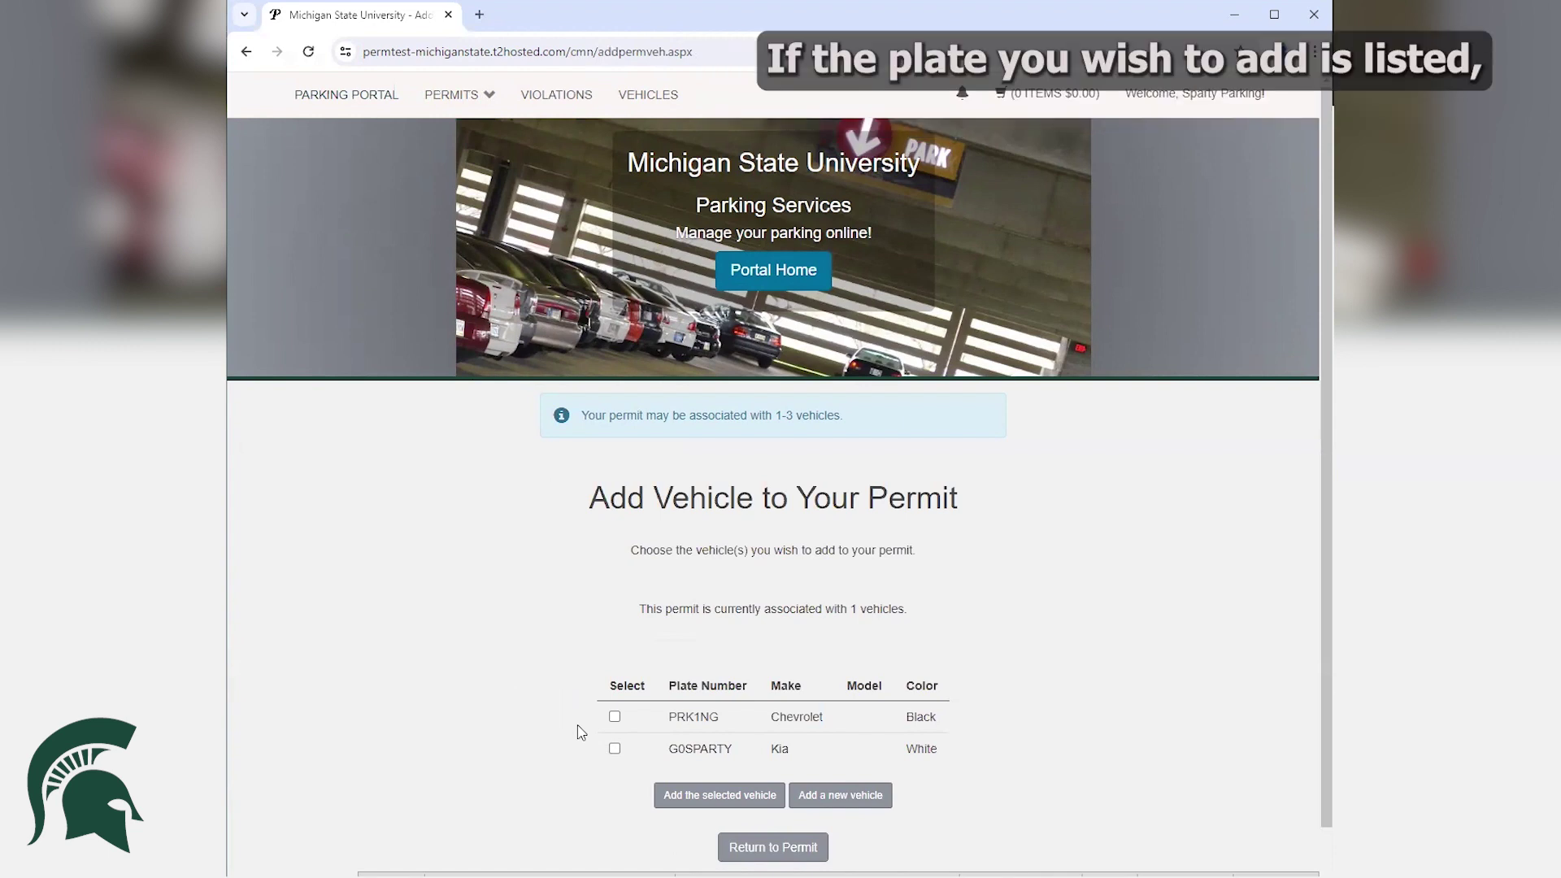
left_click(614, 749)
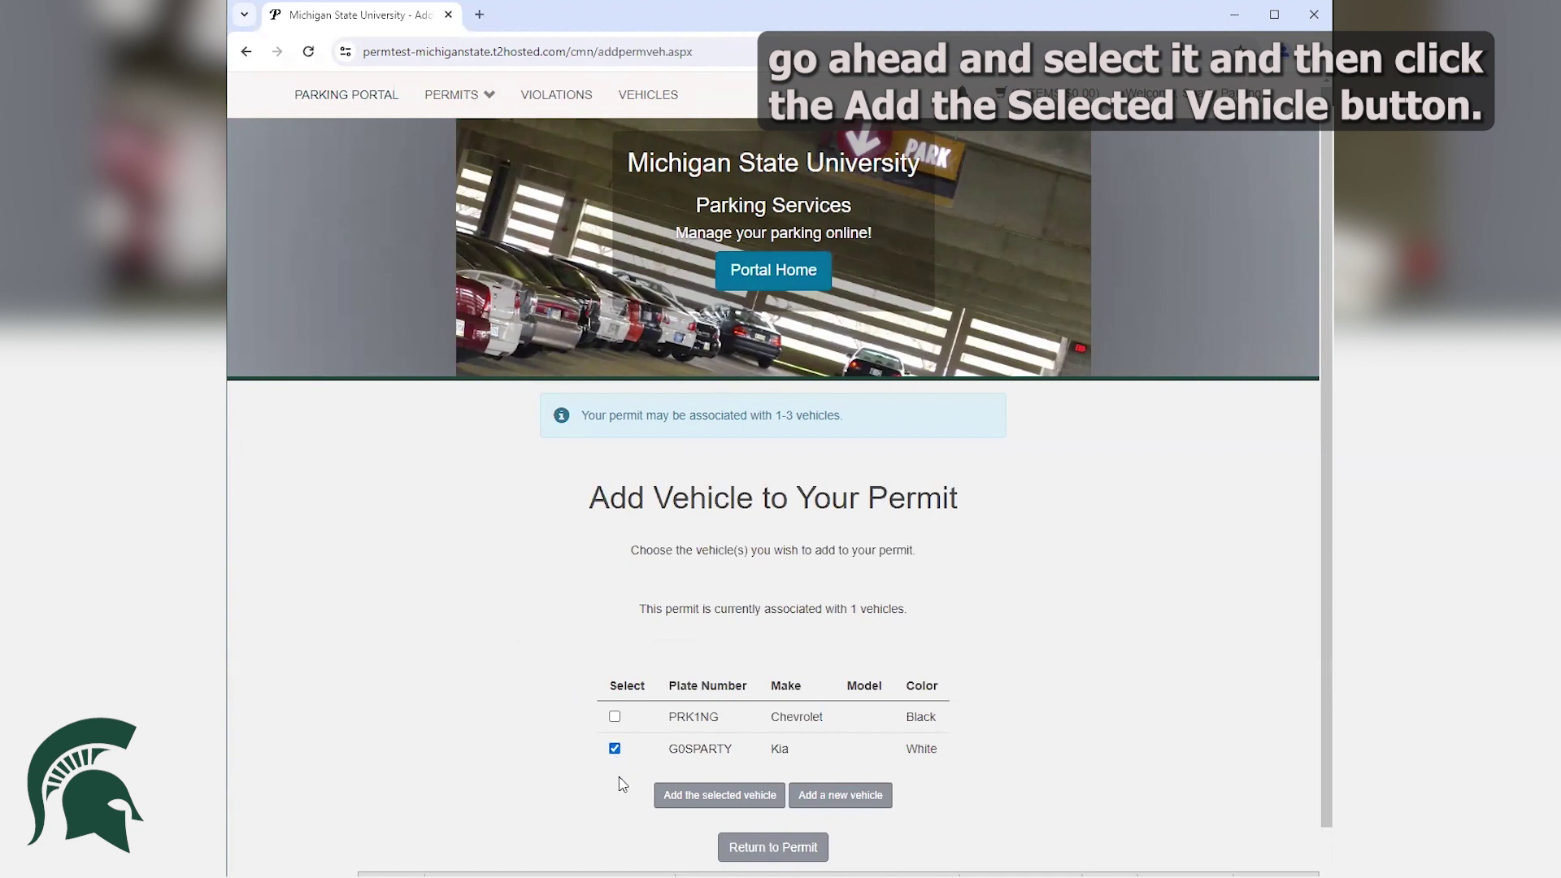
left_click(738, 797)
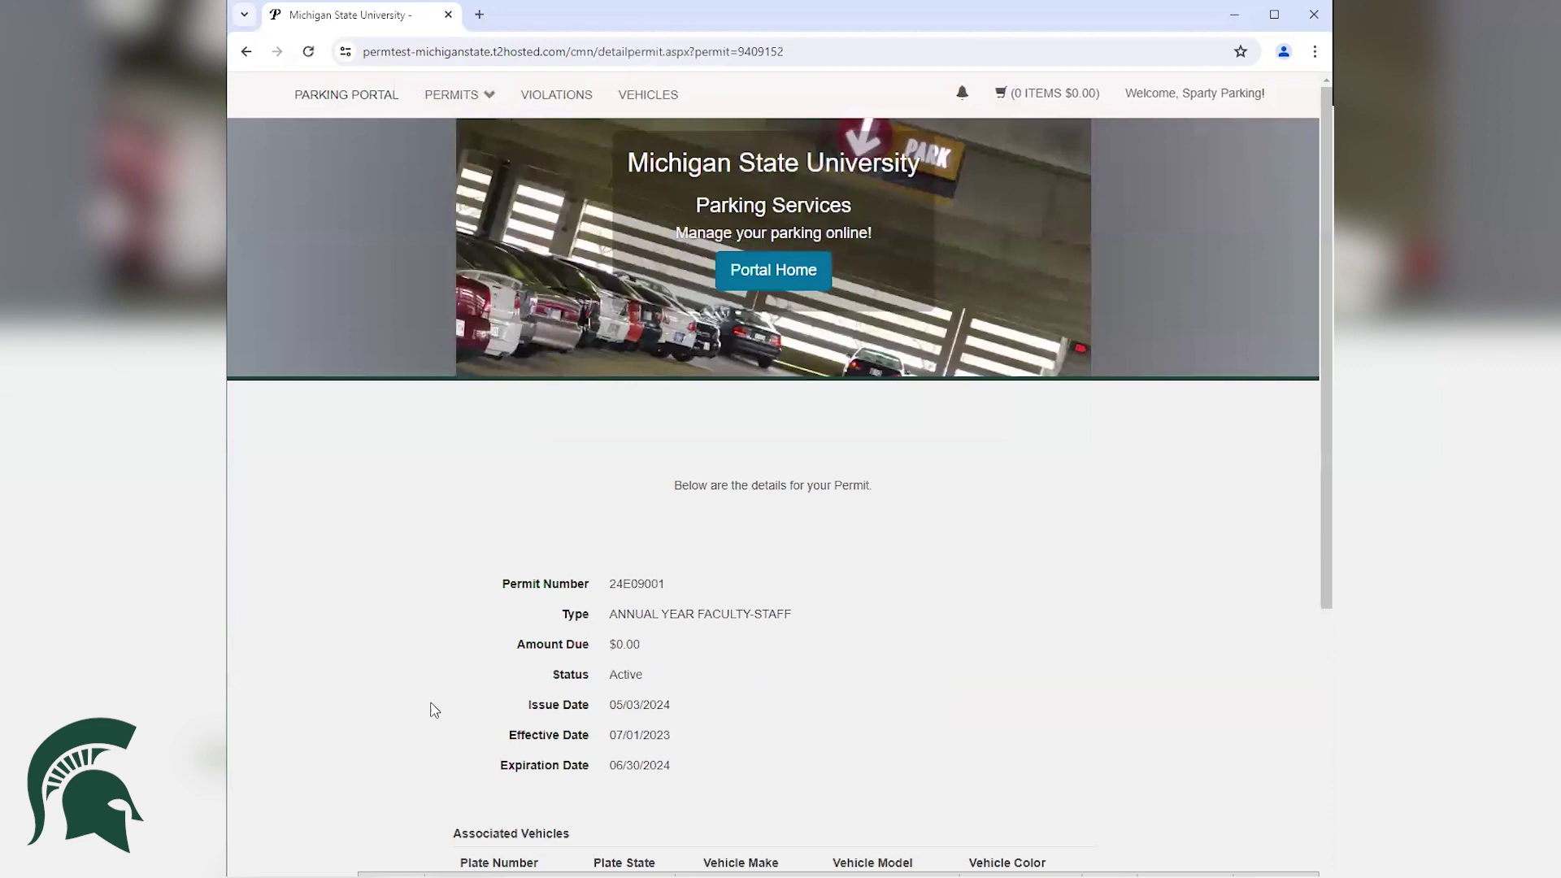
Choose Add a new vehicle under Add Vehicles To Permit to reach the Register Additional Vehicle form
scroll(394, 719, "down", 3)
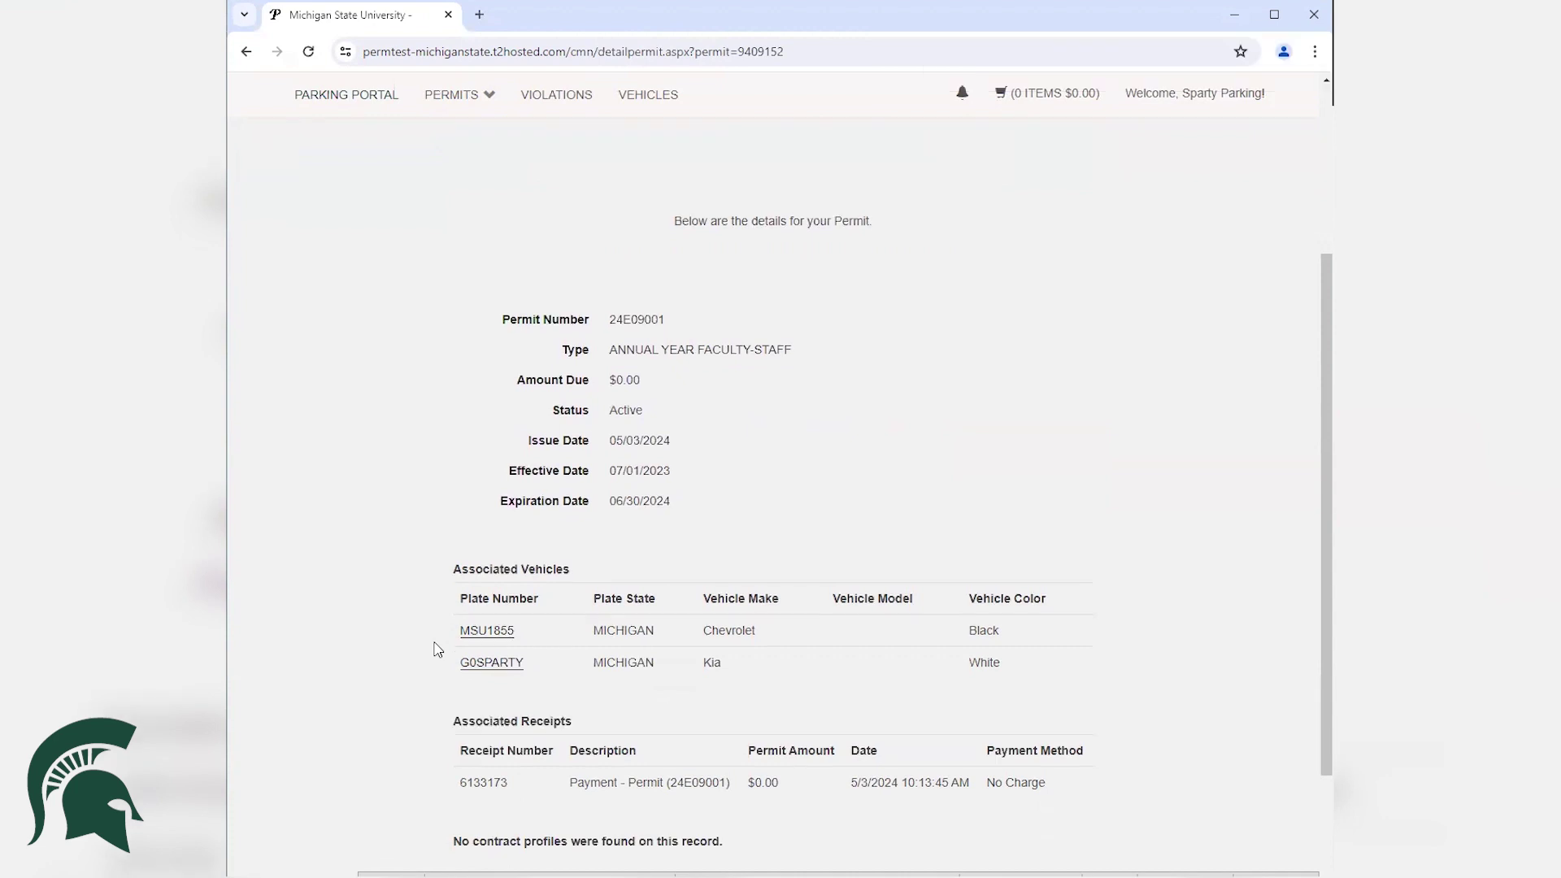
scroll(437, 647, "down", 2)
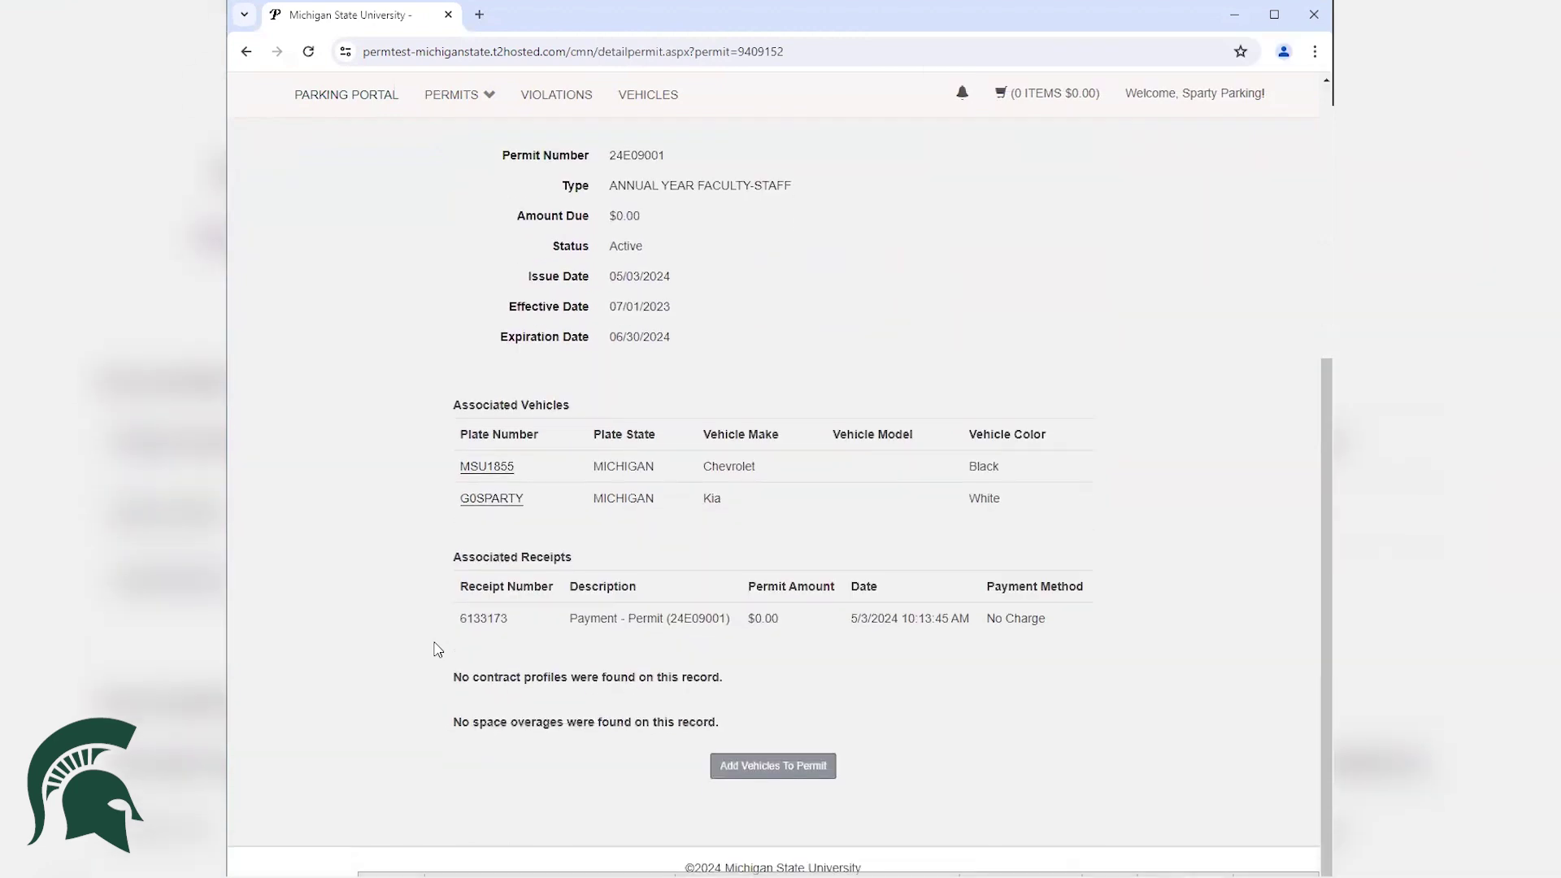
left_click(774, 771)
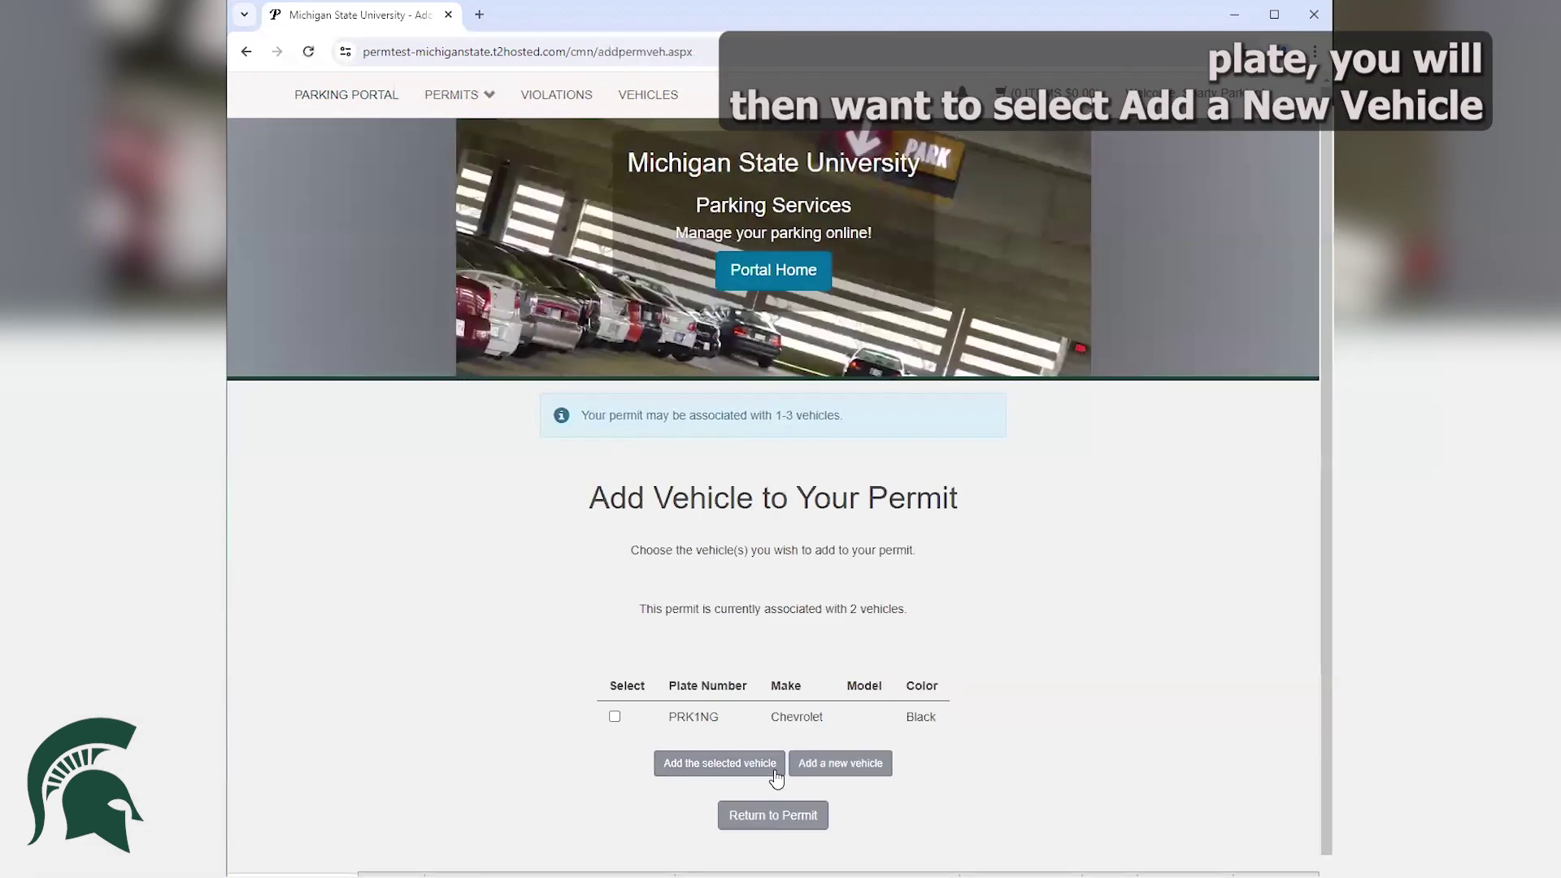
left_click(841, 770)
Scroll through the blank Register Additional Vehicle form, State/Province preset to MICHIGAN
scroll(1060, 723, "down", 4)
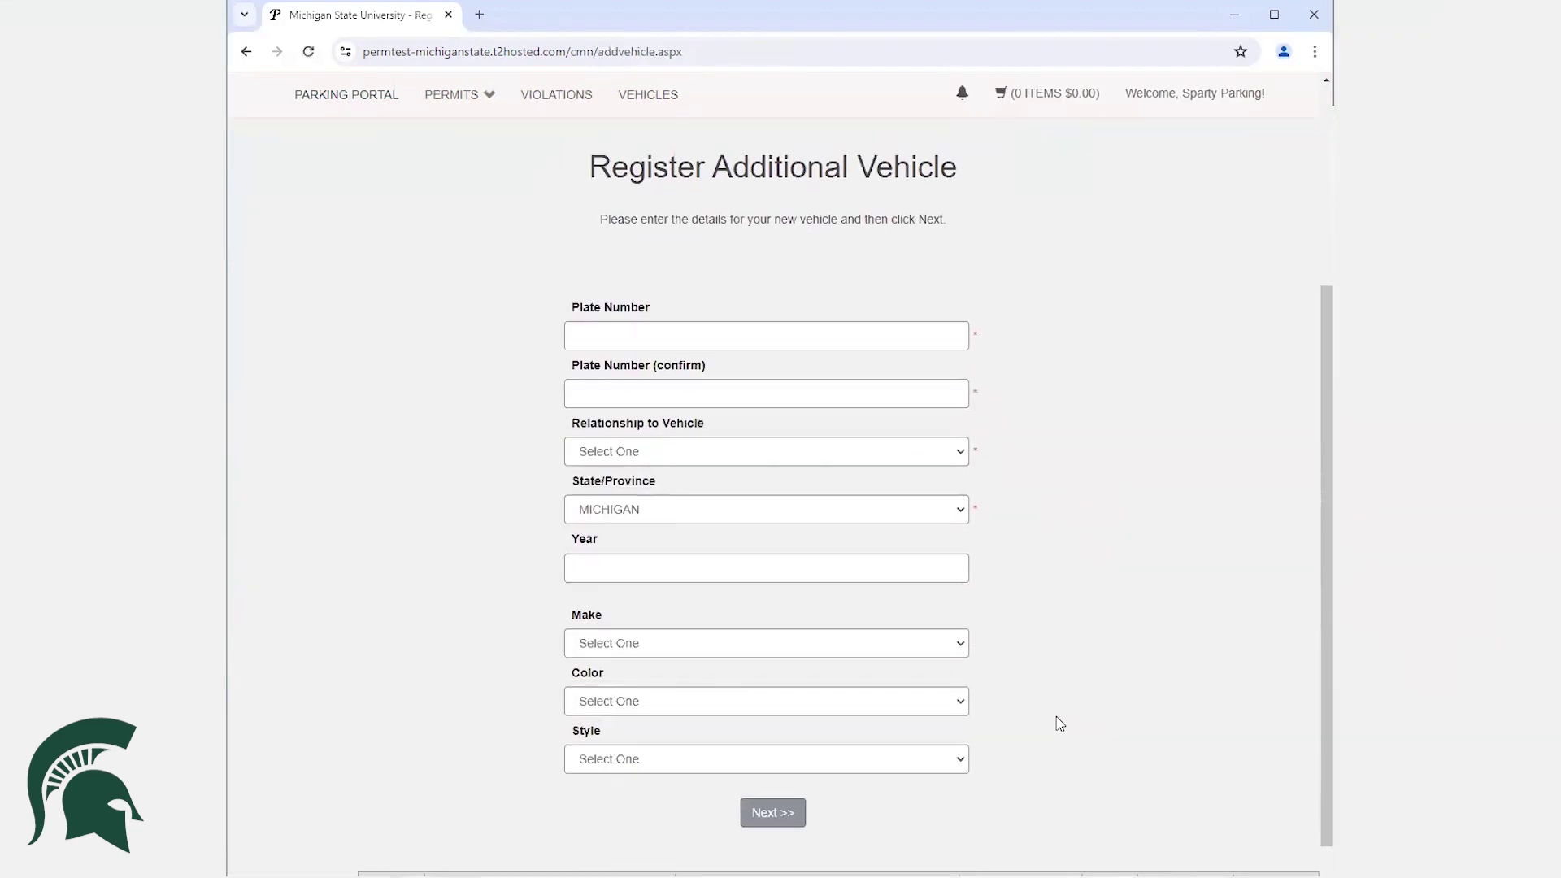
scroll(1057, 715, "down", 1)
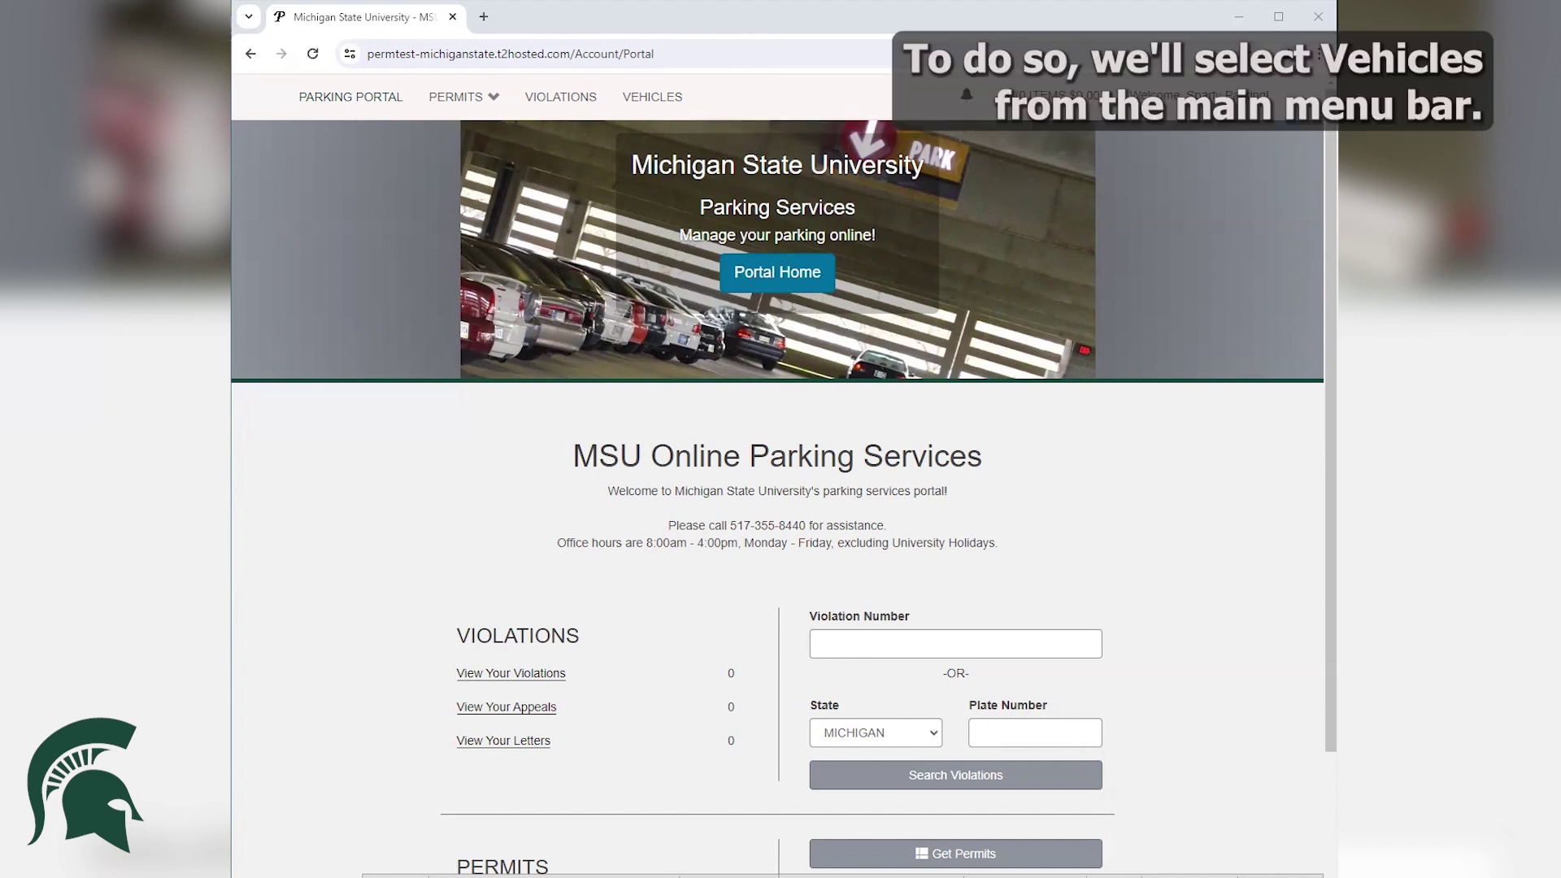
left_click(648, 98)
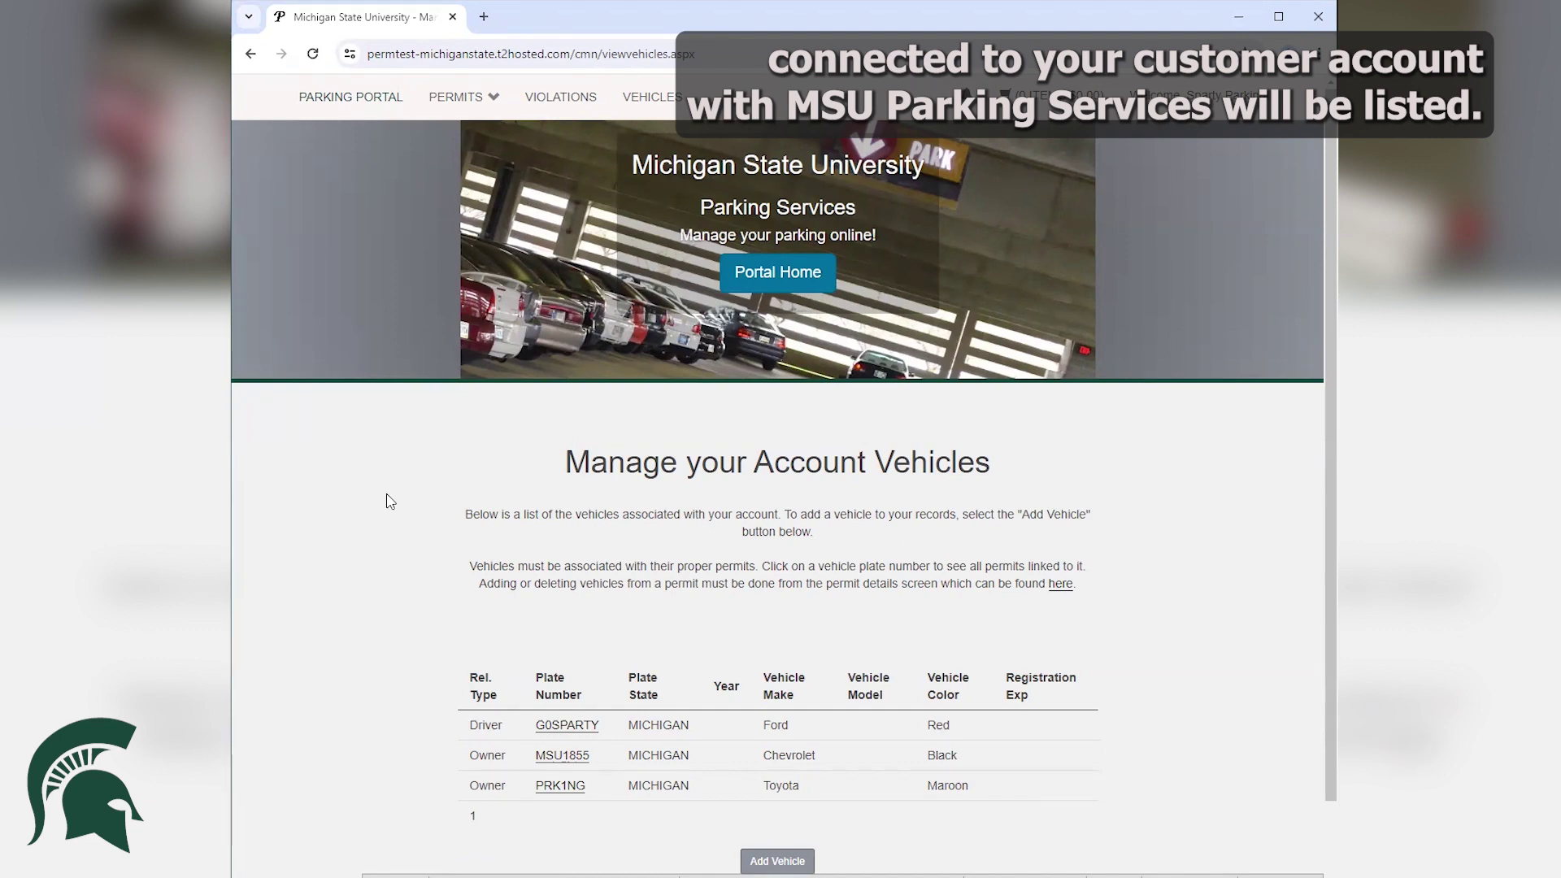
scroll(390, 501, "down", 1)
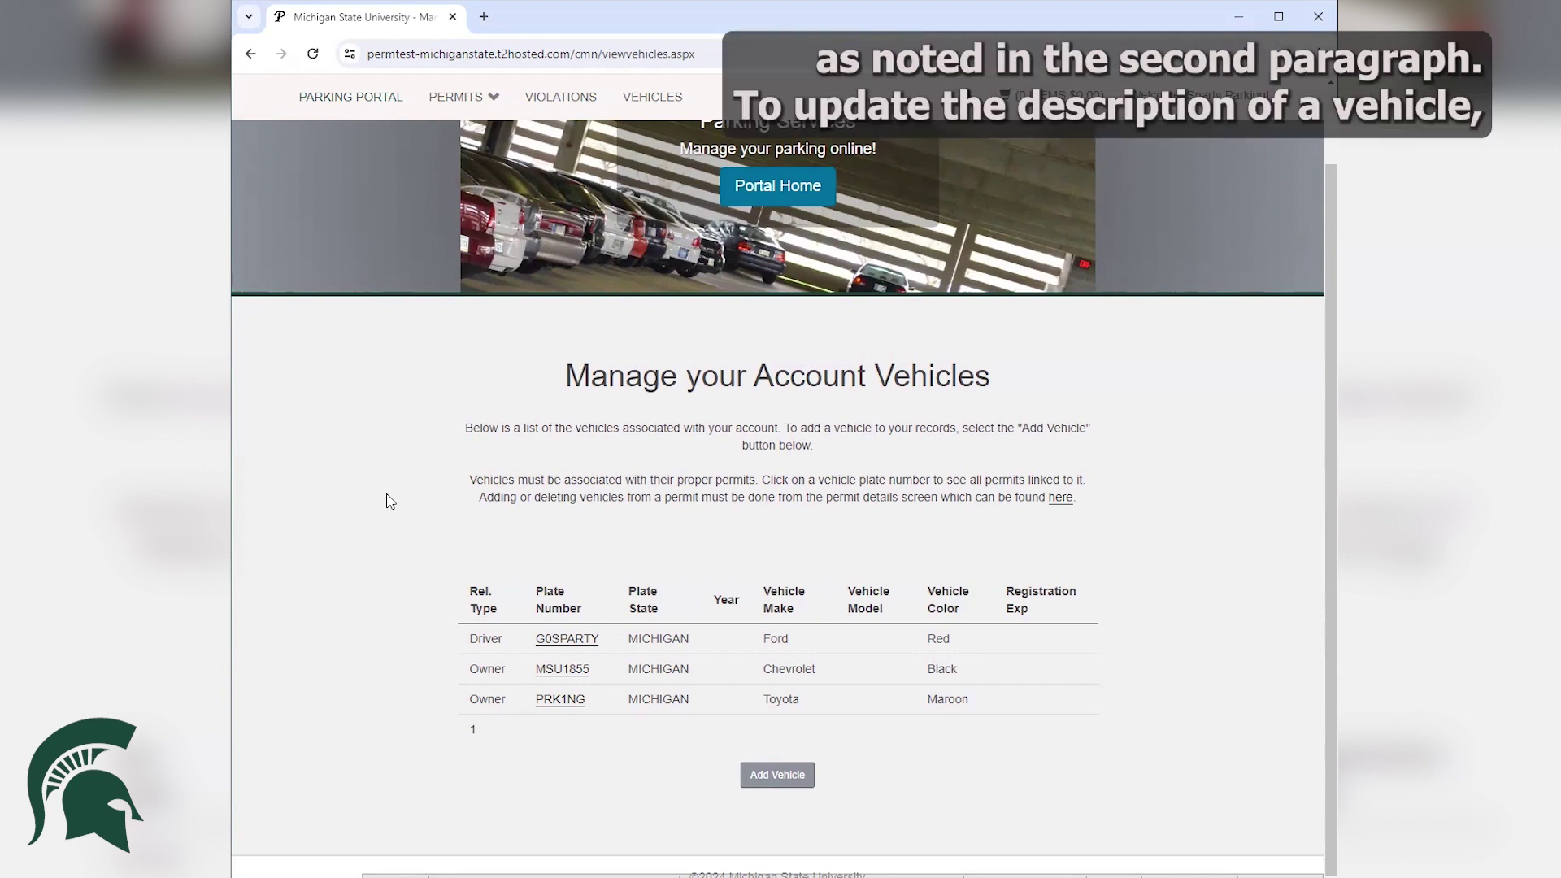
left_click_drag(1078, 500, 509, 506)
left_click(488, 506)
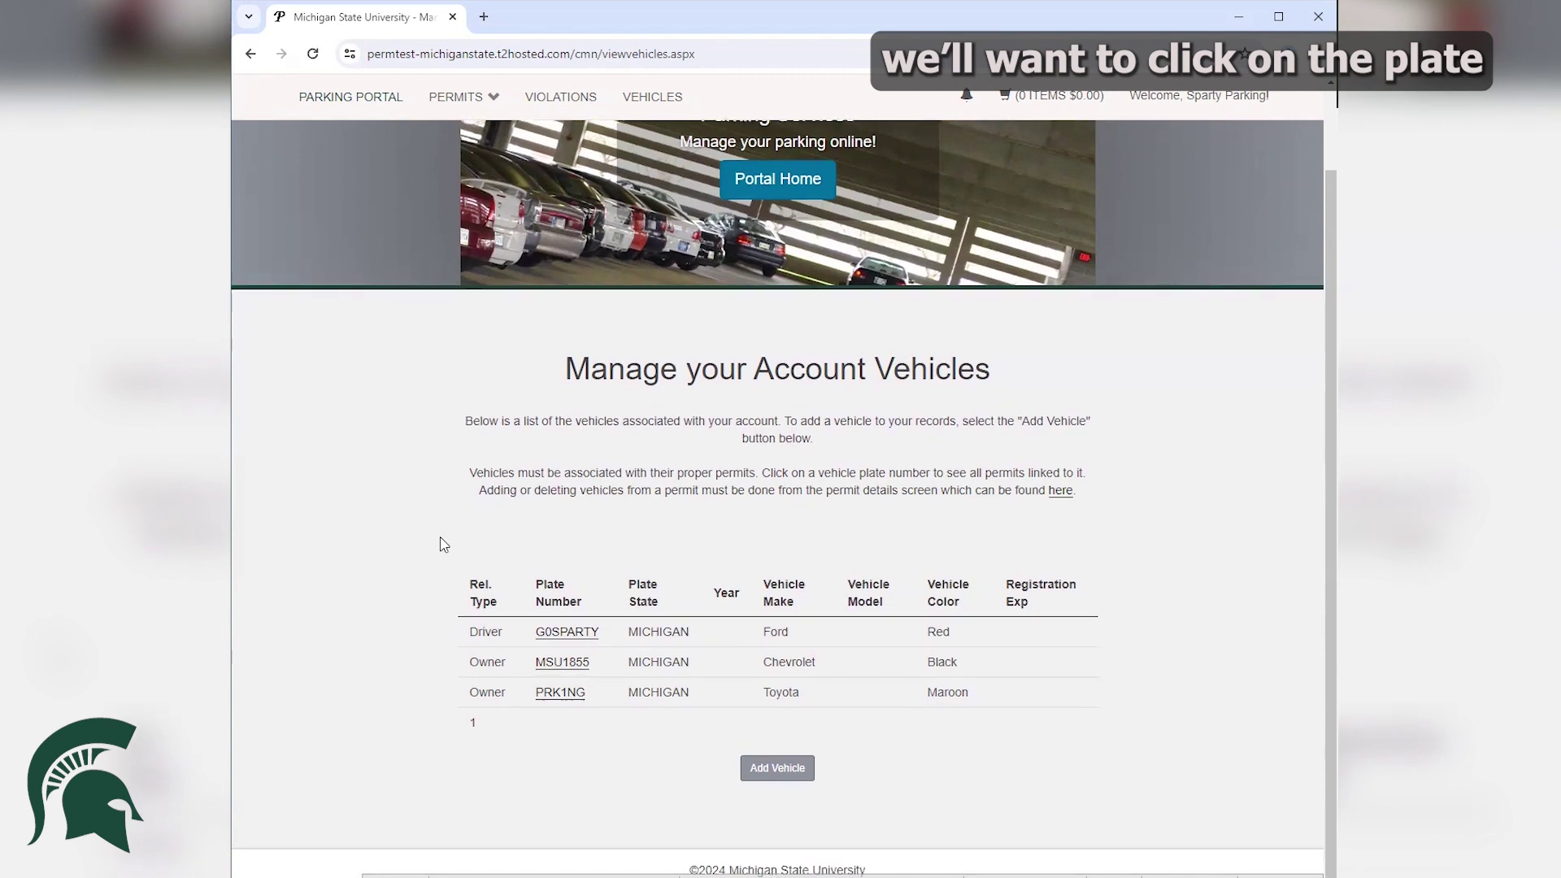
left_click(561, 638)
Edit G0SPARTY to color Blue and style 4 DOOR, then save the change
scroll(846, 617, "down", 3)
left_click(776, 637)
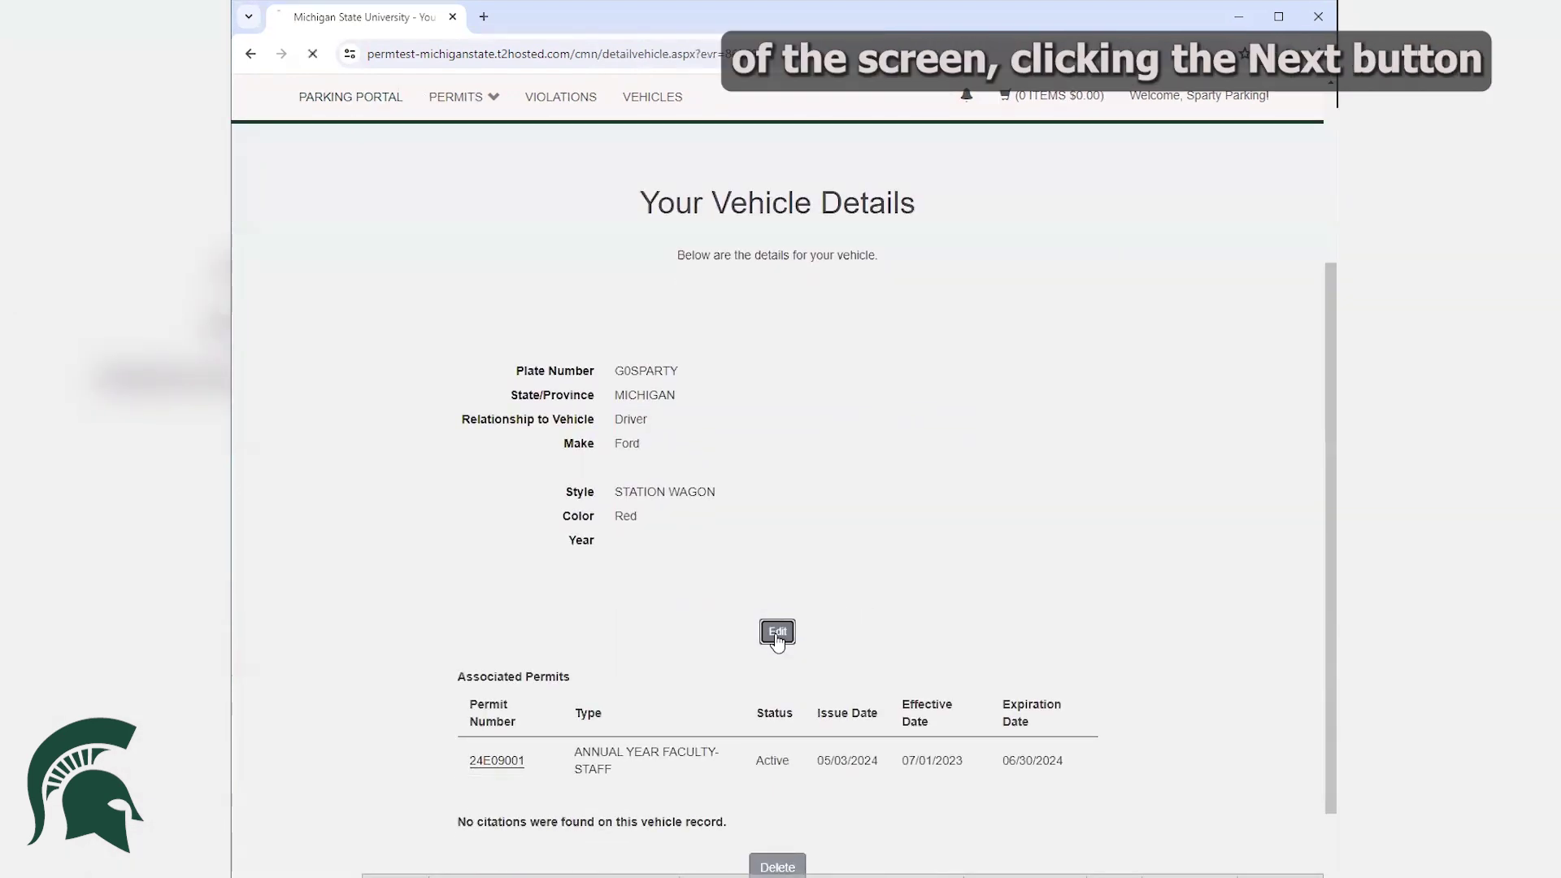
scroll(773, 637, "down", 3)
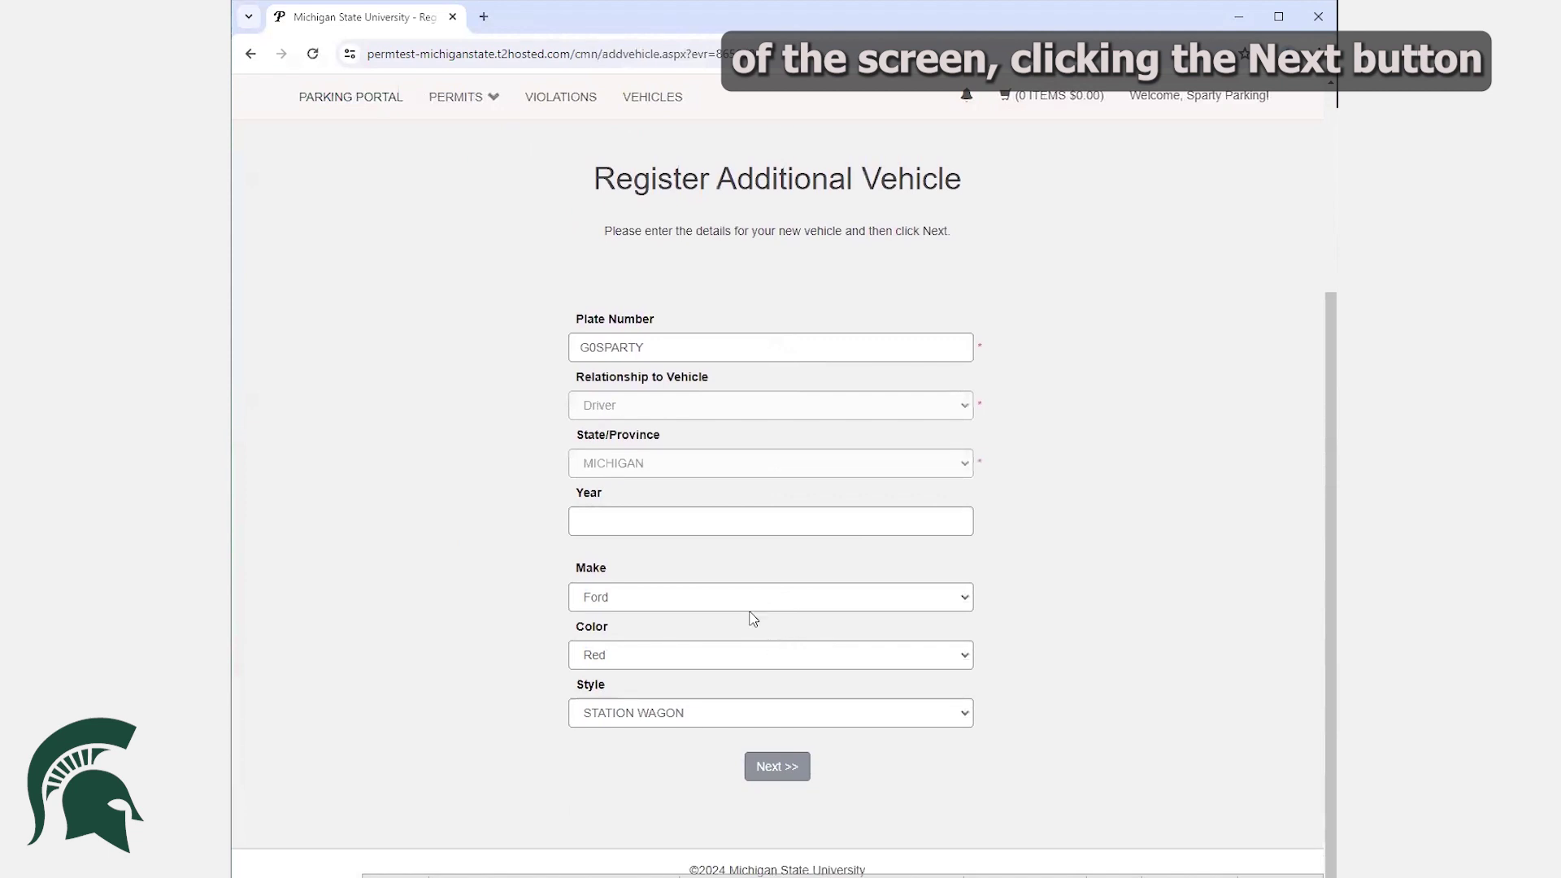
left_click(741, 654)
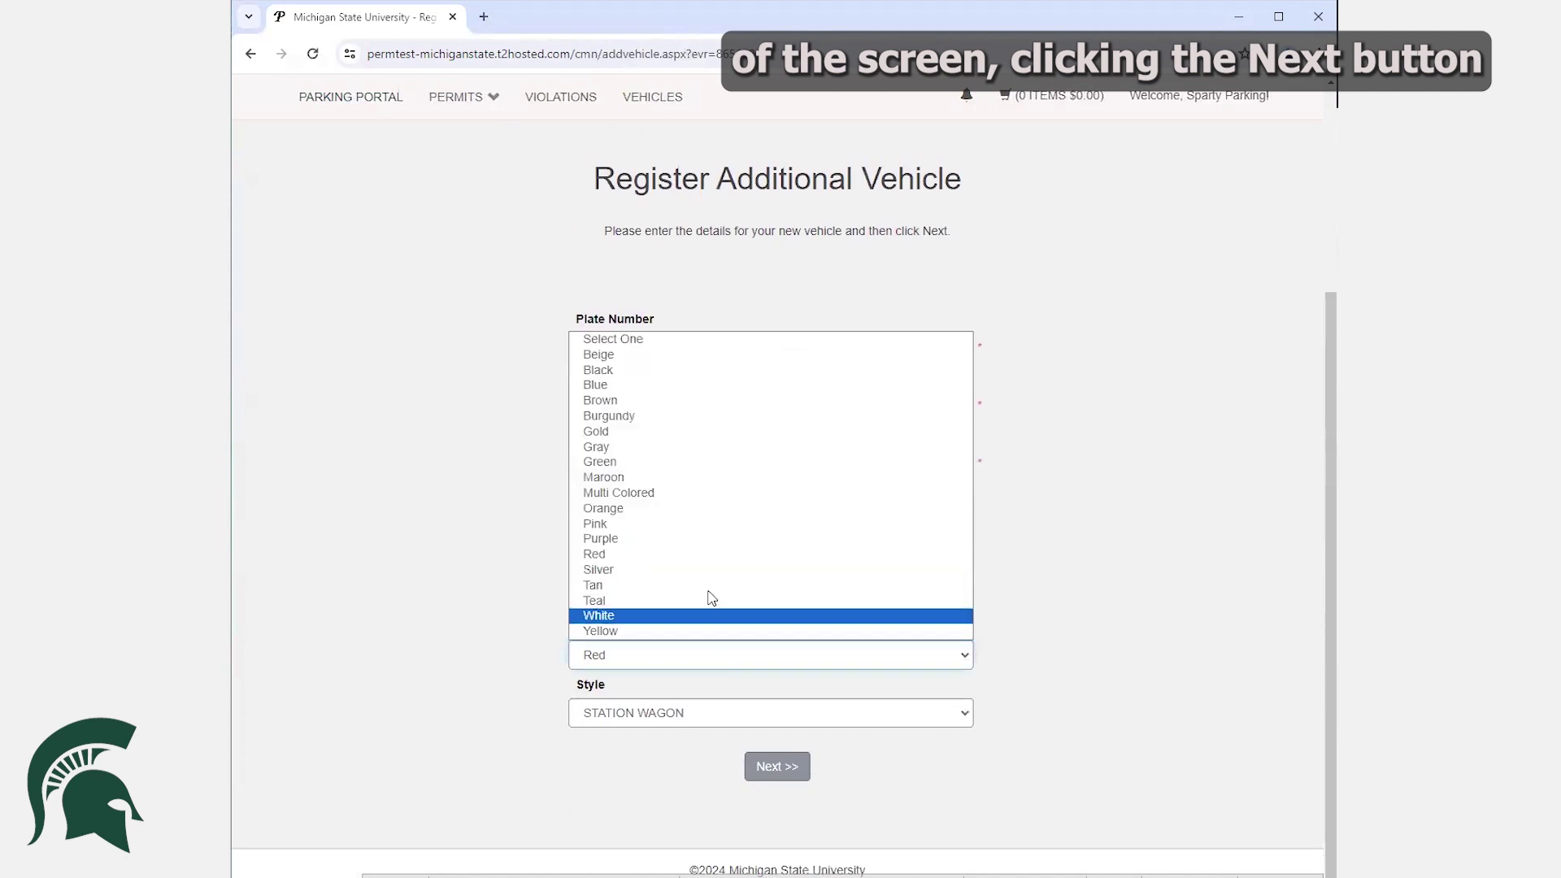
left_click(663, 394)
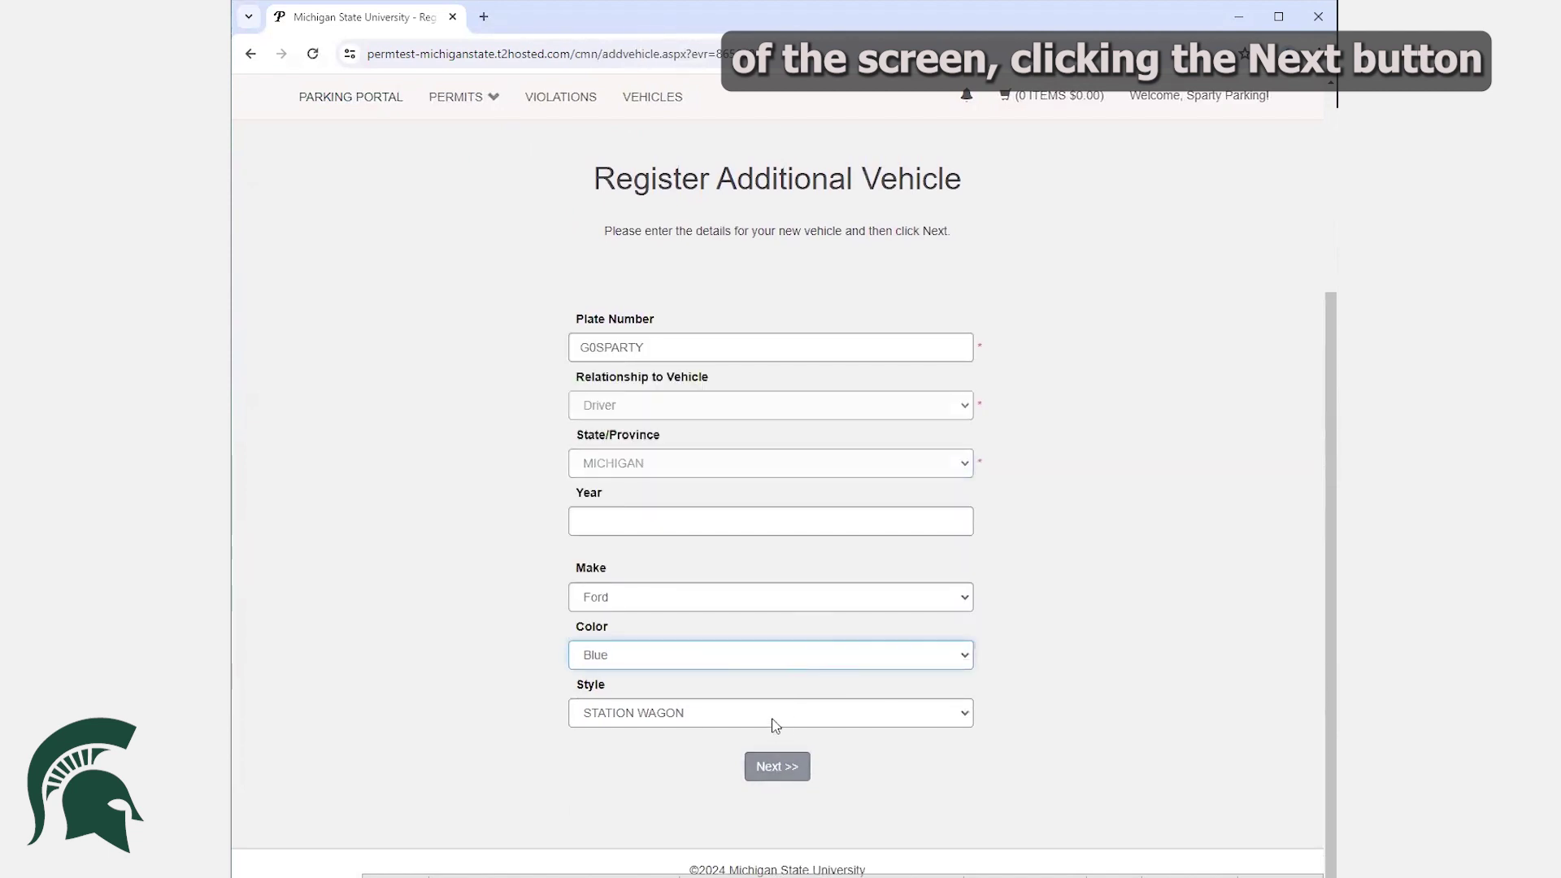
key("Tab")
key("alt+Down")
left_click(701, 460)
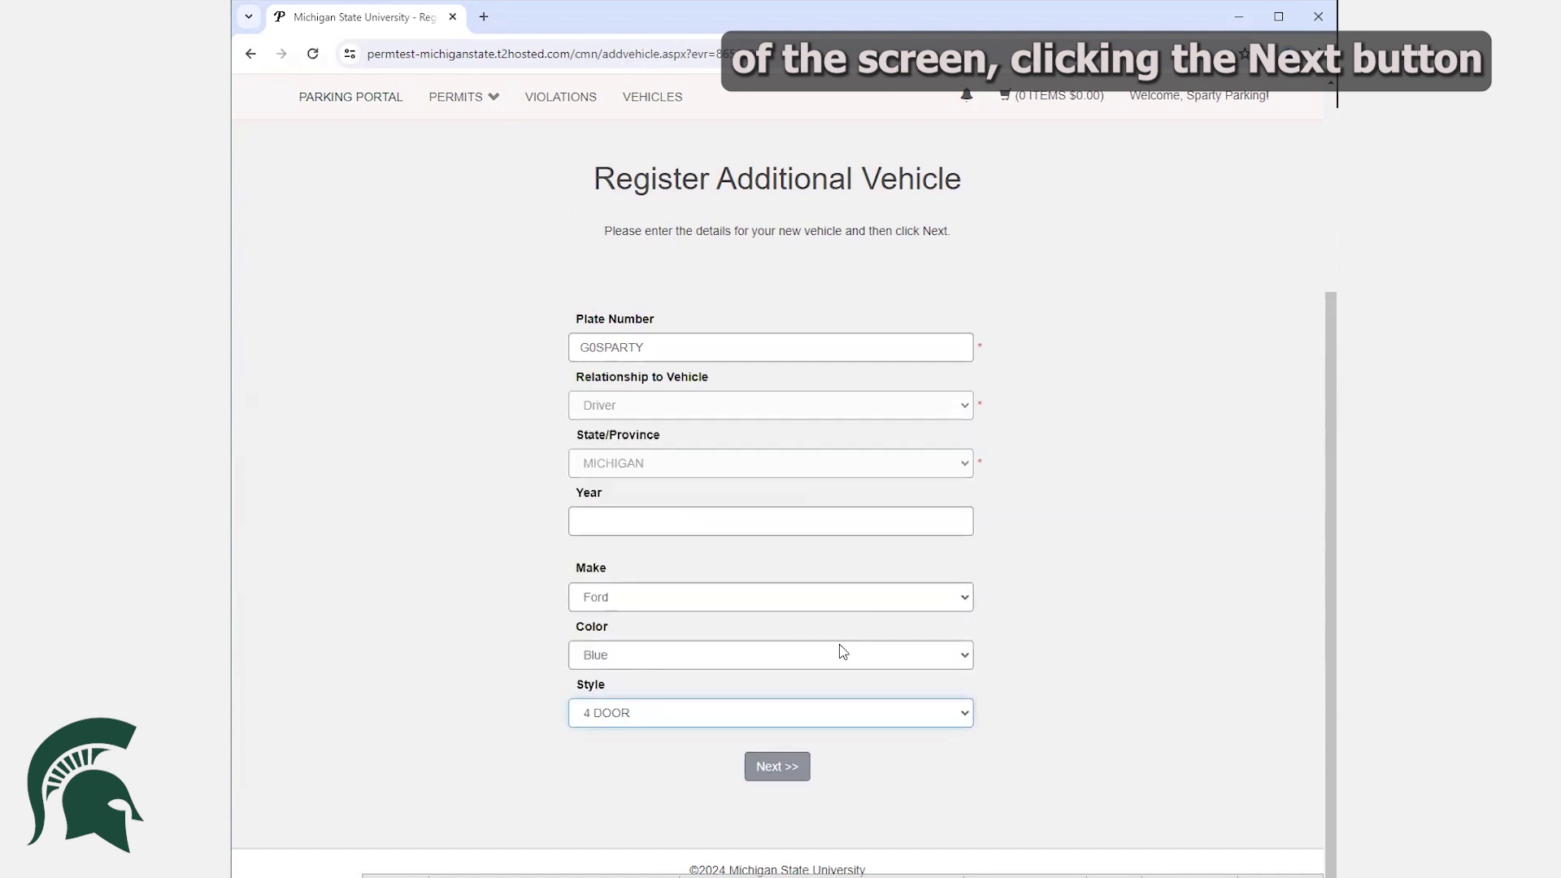
left_click(772, 768)
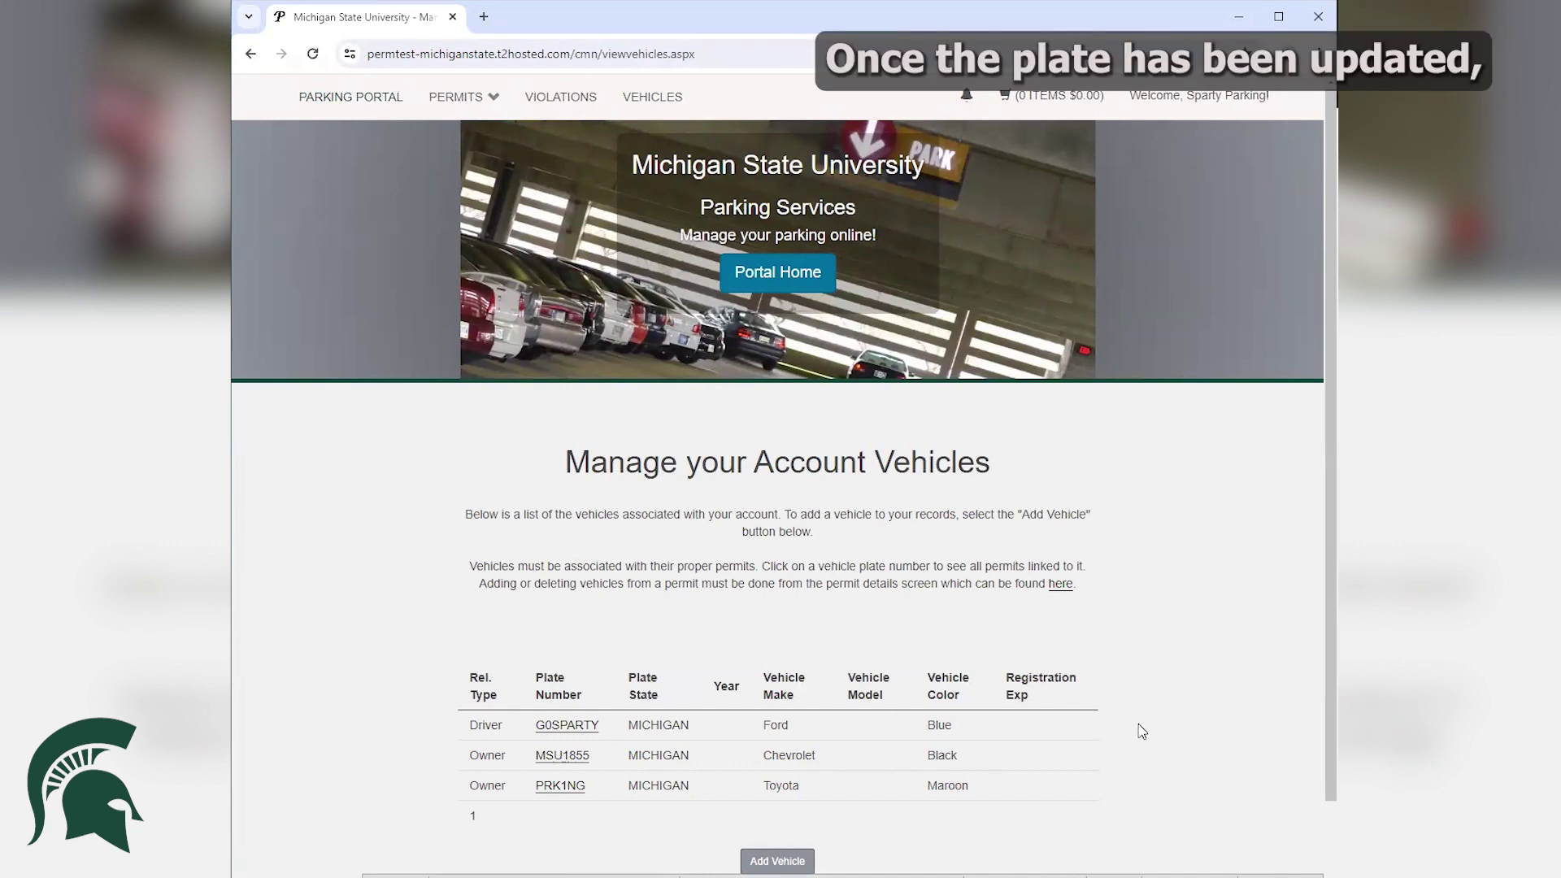
scroll(1146, 672, "down", 1)
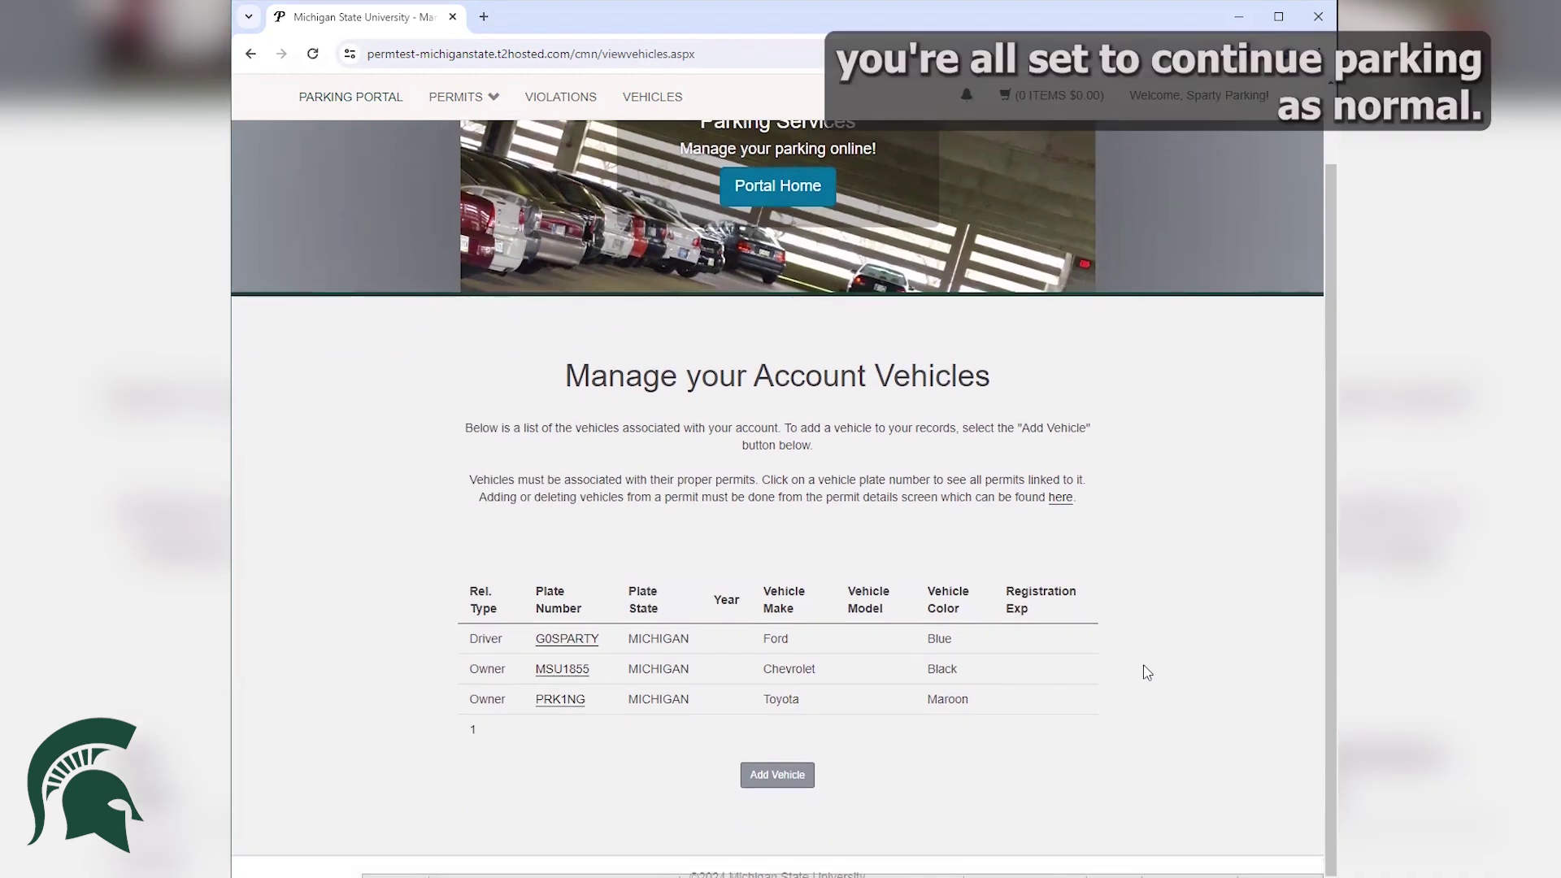